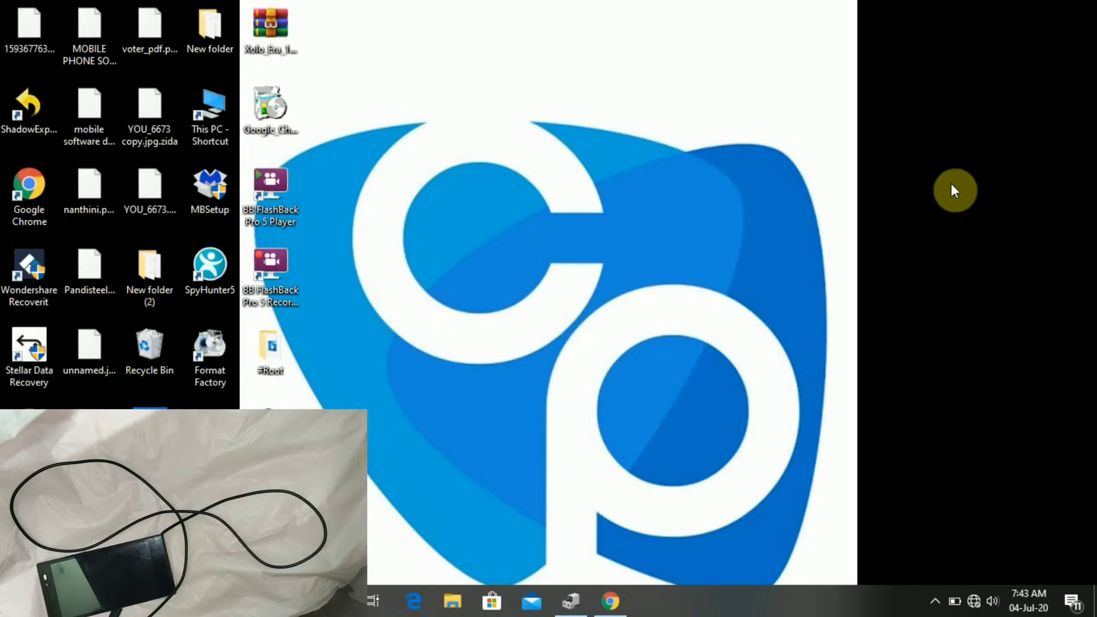
# Open Google Chrome, search Google for gsmarena and open the GSMArena website from the results
pyautogui.click(609, 603)
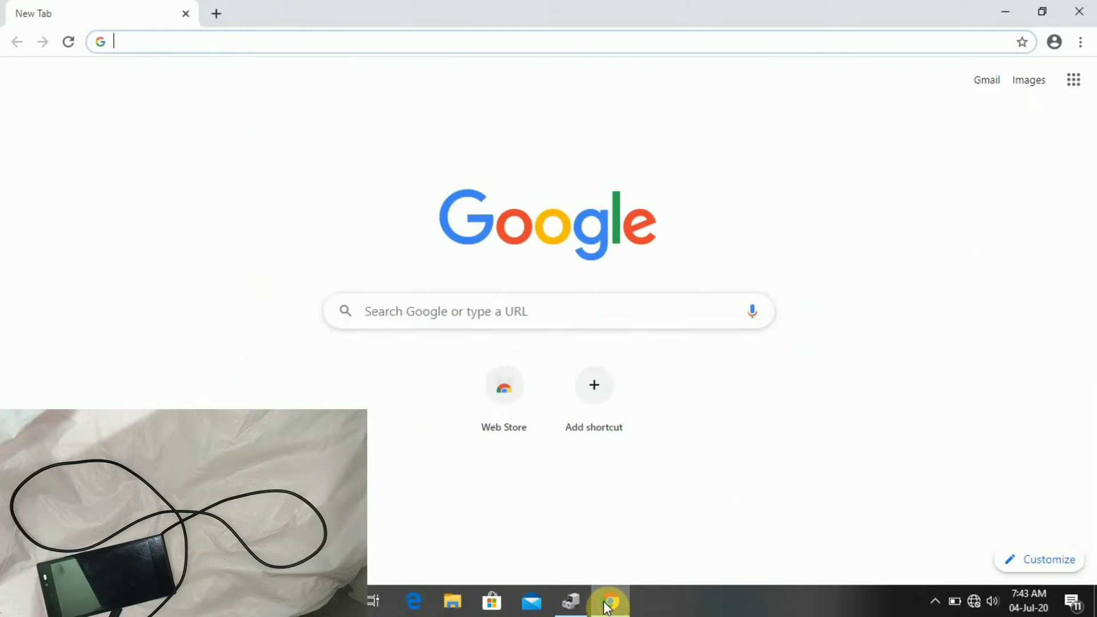
pyautogui.click(507, 311)
pyautogui.write('gs')
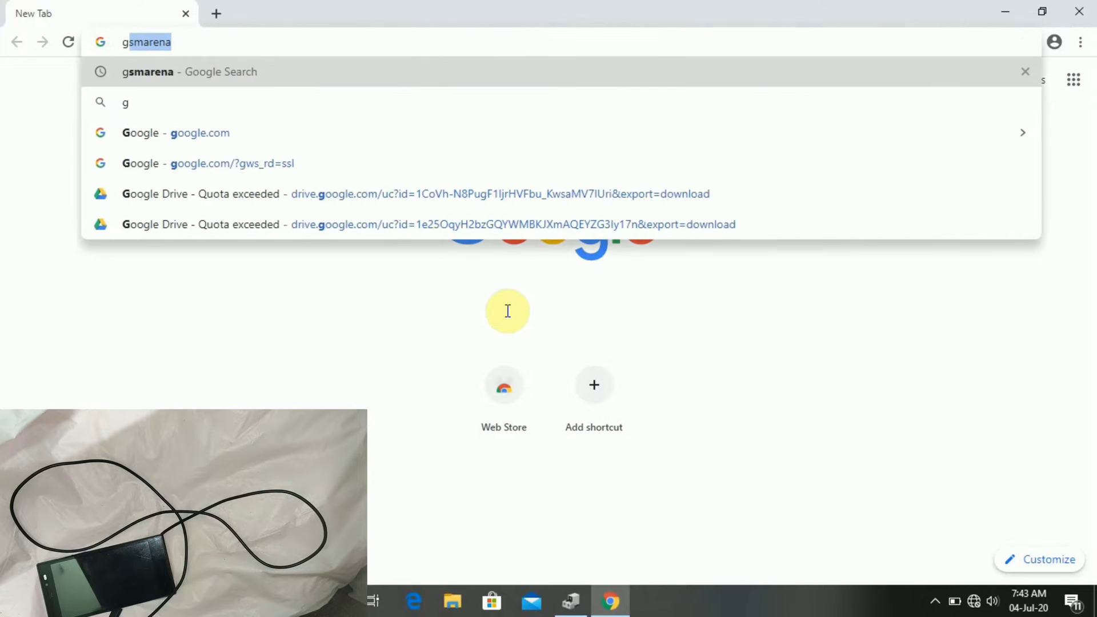
pyautogui.write('m')
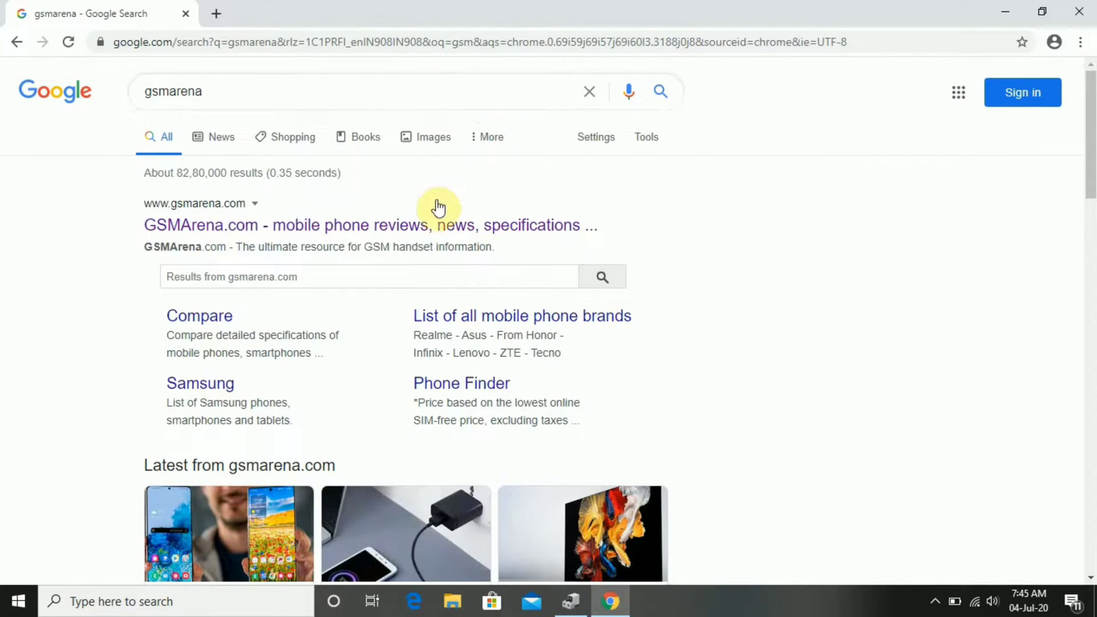
pyautogui.click(445, 231)
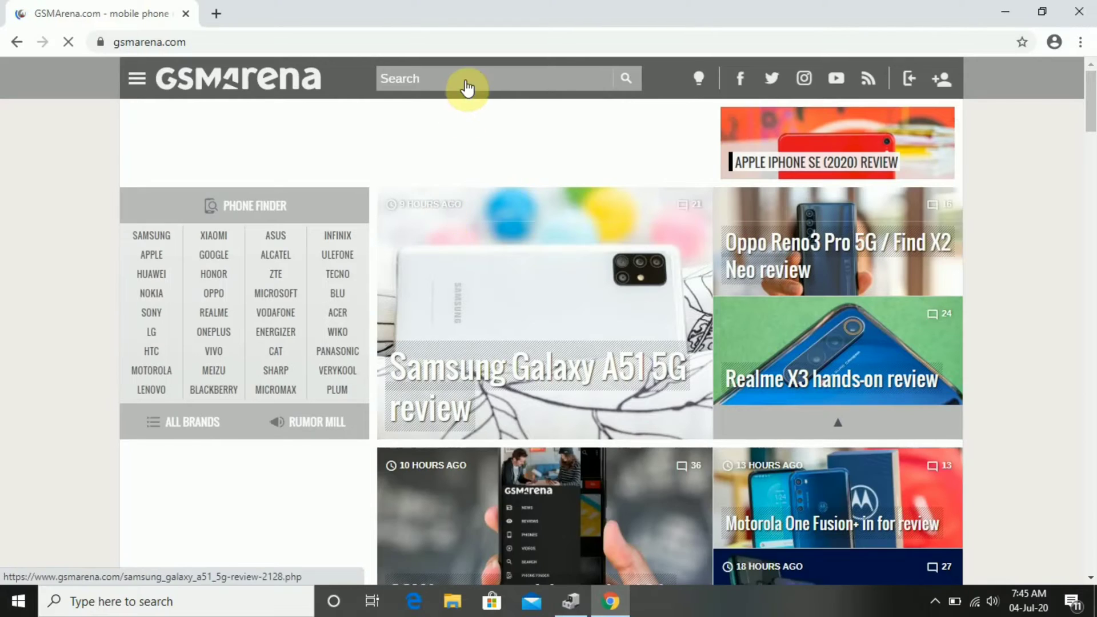
# Open the XOLO Era 1X specifications from the last visited phones on GSMArena and highlight its chipset entry
pyautogui.click(464, 86)
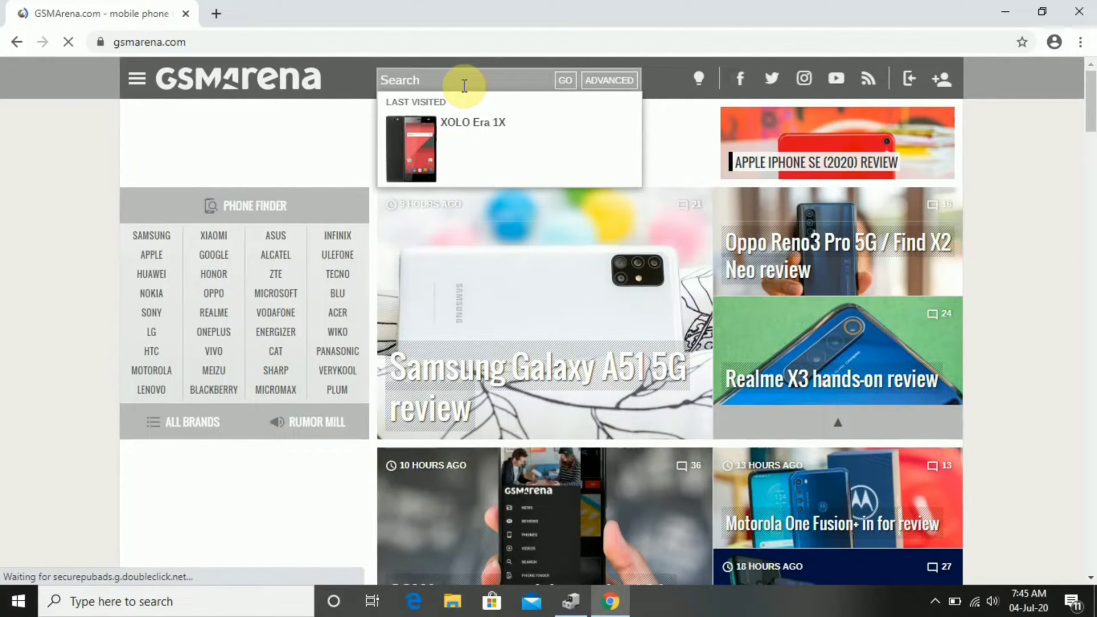
pyautogui.click(461, 135)
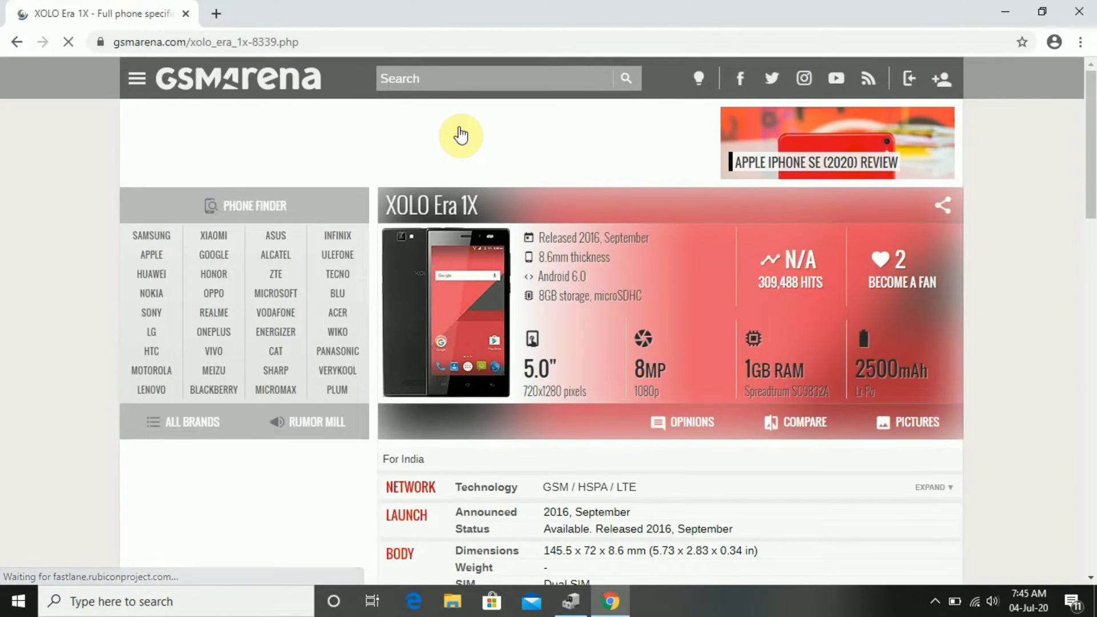
pyautogui.moveTo(1089, 134); pyautogui.dragTo(1089, 229)
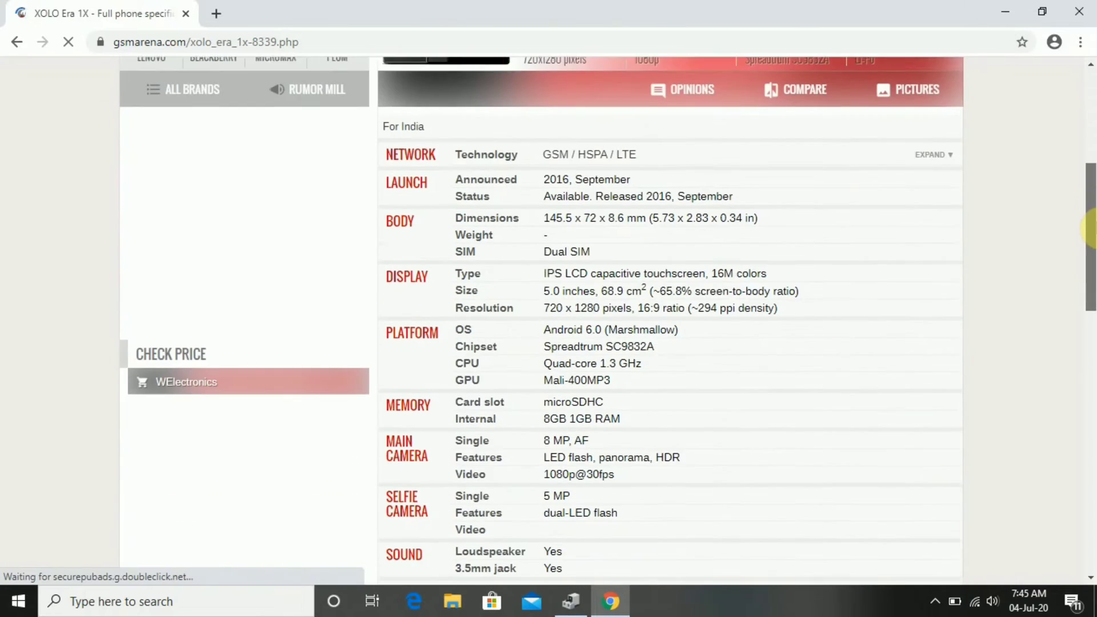
pyautogui.moveTo(658, 342); pyautogui.dragTo(548, 346)
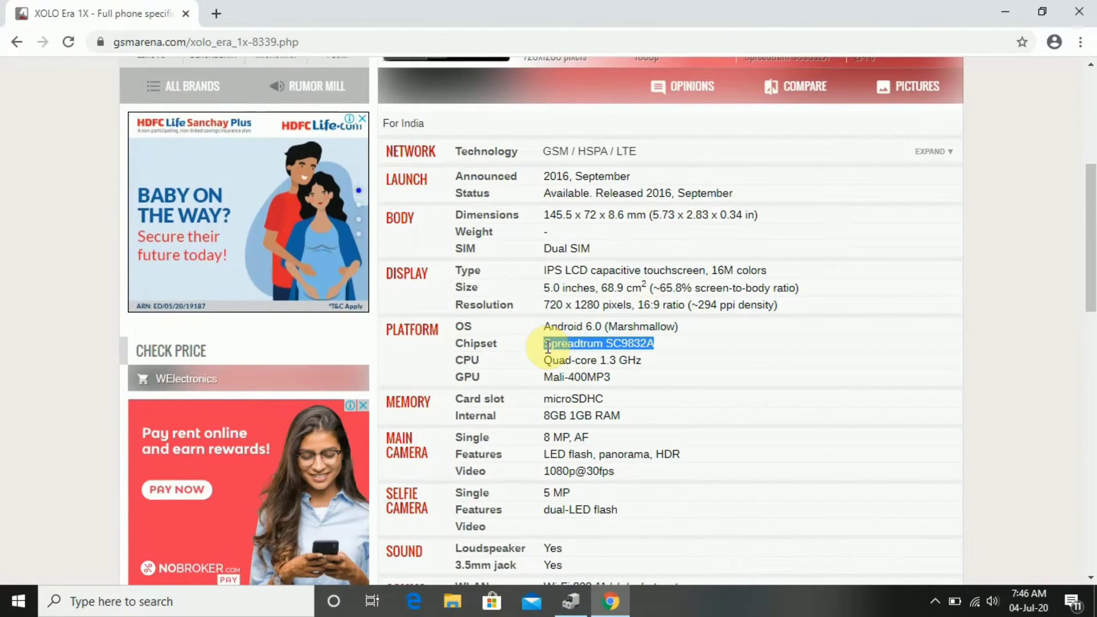
# Search Google for androidmtk in a new browser tab and open the Android MTK website
pyautogui.click(219, 12)
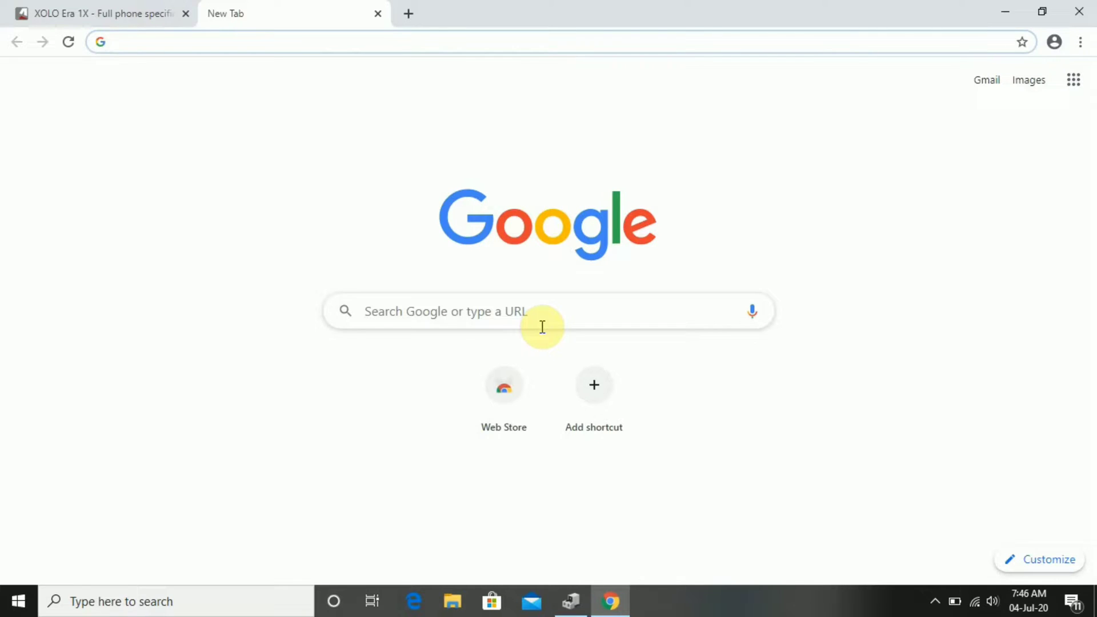
pyautogui.write('androidmtk')
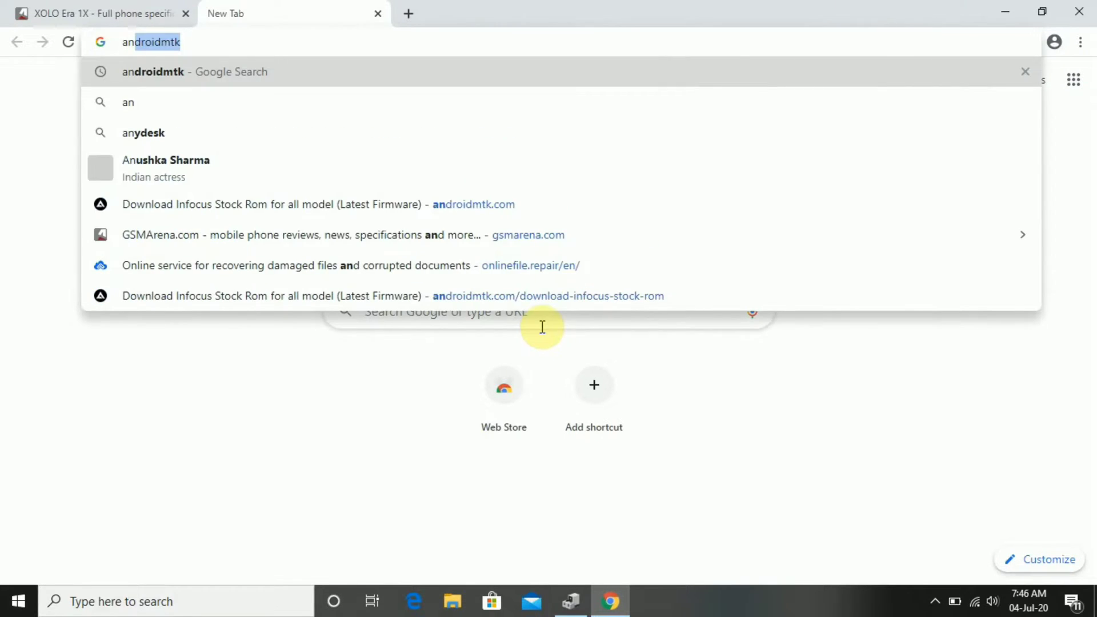
pyautogui.press('Return')
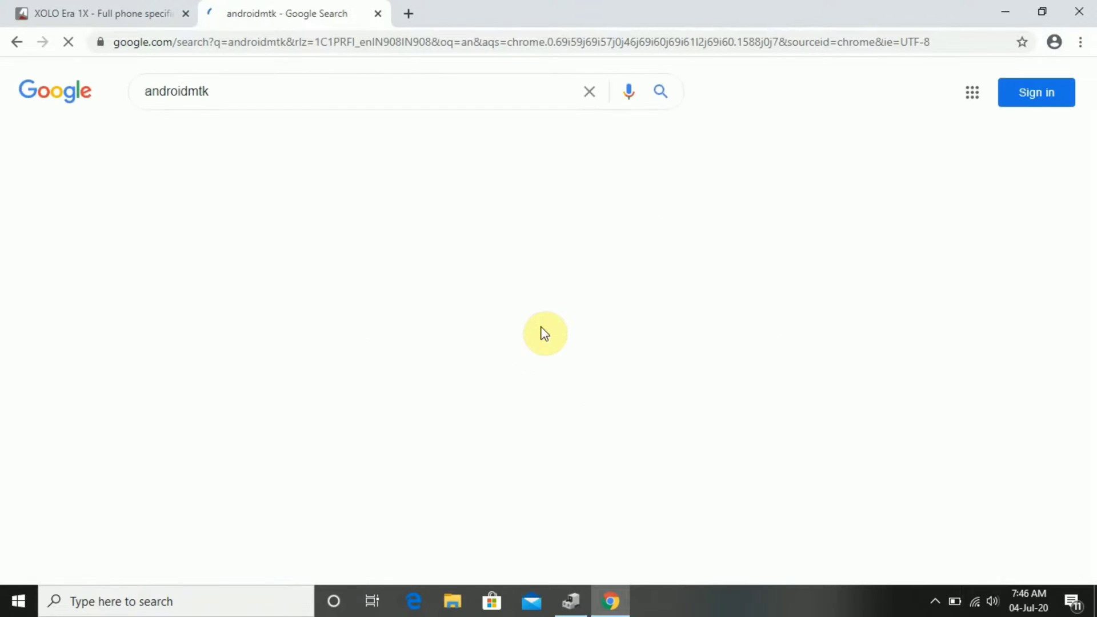
pyautogui.click(257, 226)
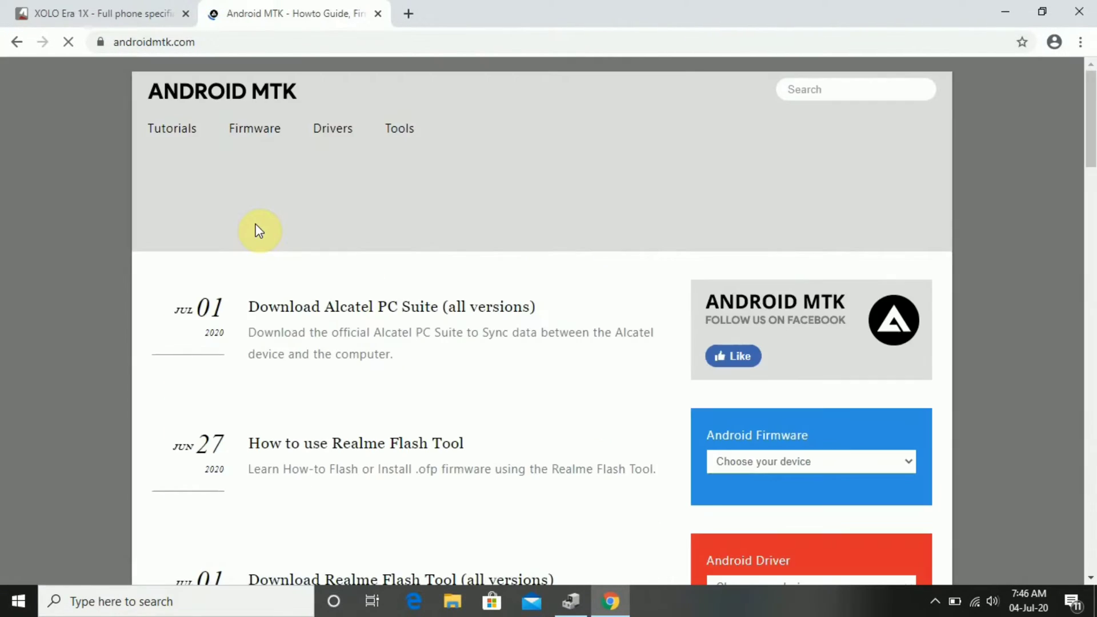
# Choose Xolo as the device under Android Firmware to open the Xolo stock ROM page
pyautogui.moveTo(1091, 127); pyautogui.dragTo(1091, 250)
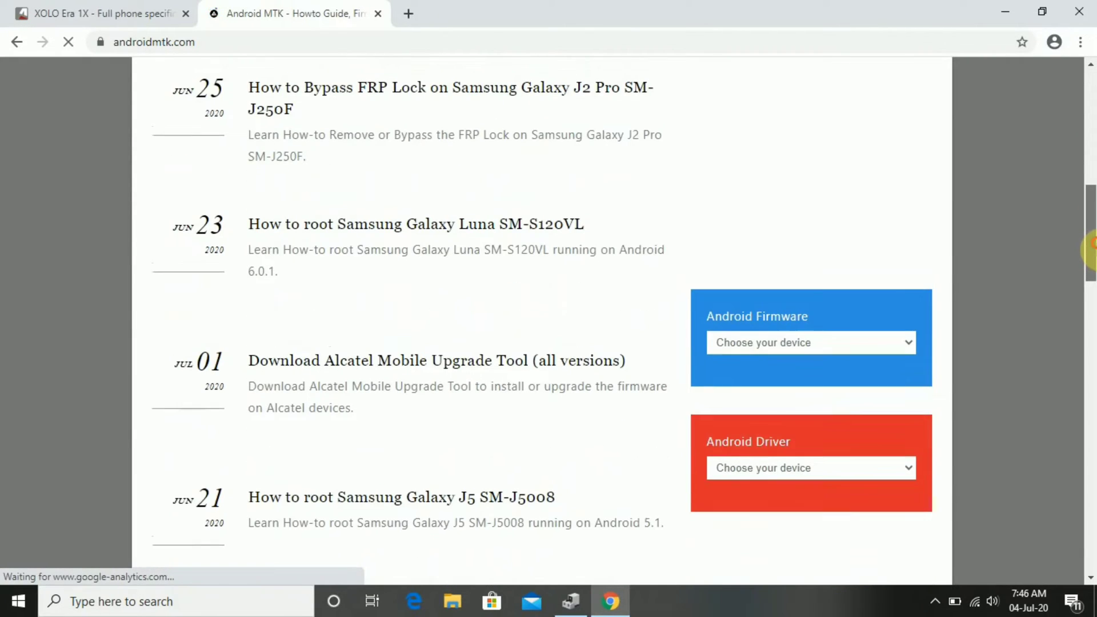
pyautogui.click(868, 346)
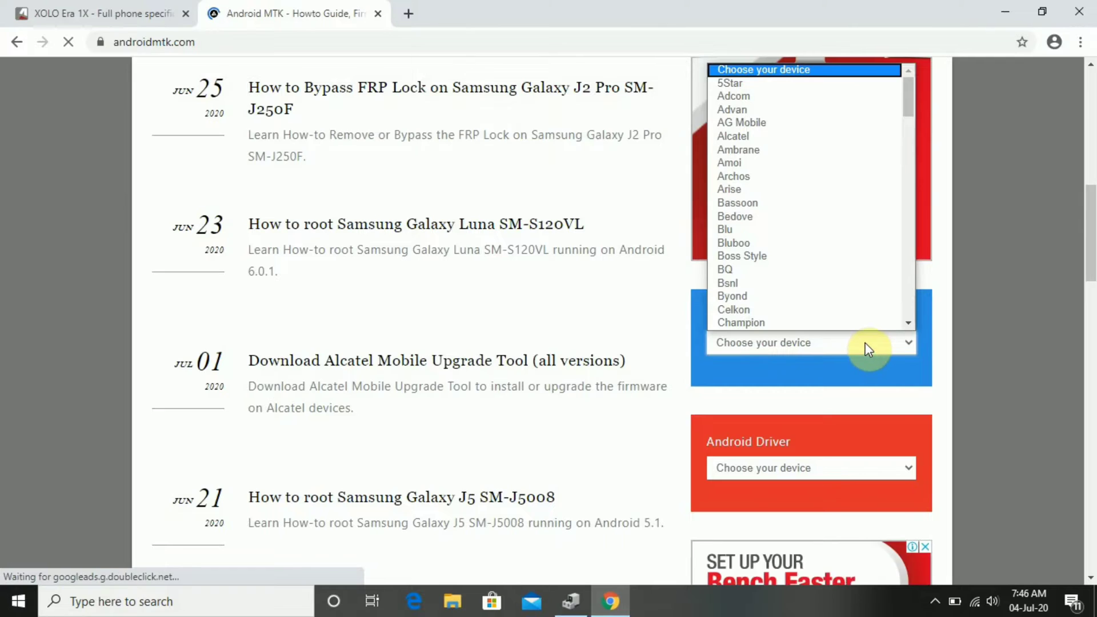
pyautogui.write('xolo')
pyautogui.press('Return')
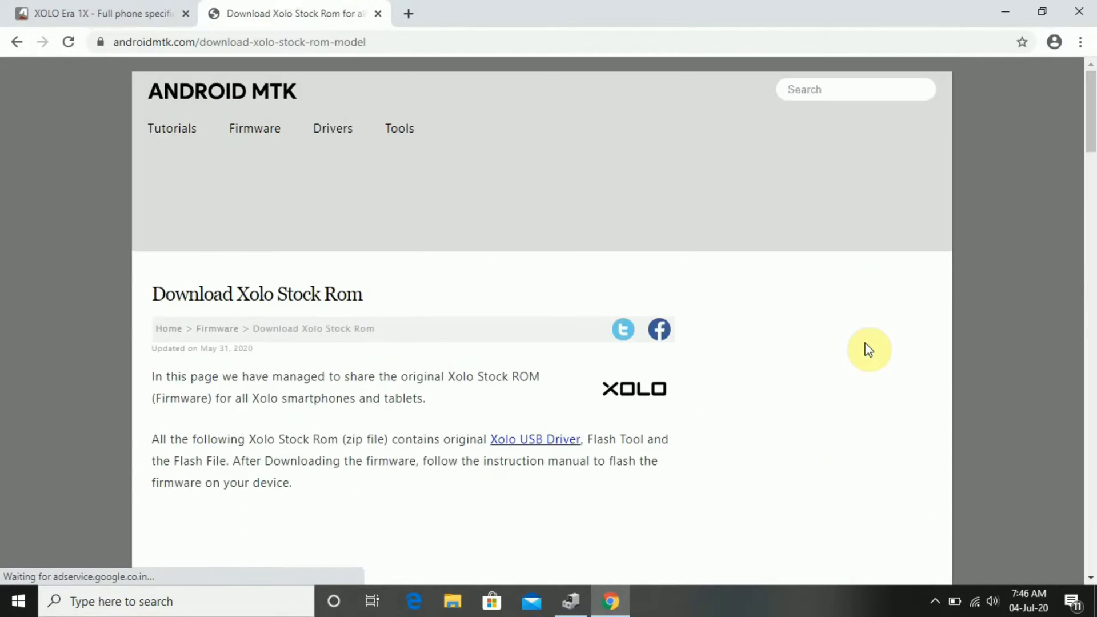
# Find "era 1x" on the Xolo stock ROM page and get the firmware for the Xolo Era 1X
pyautogui.moveTo(1091, 90); pyautogui.dragTo(1085, 40)
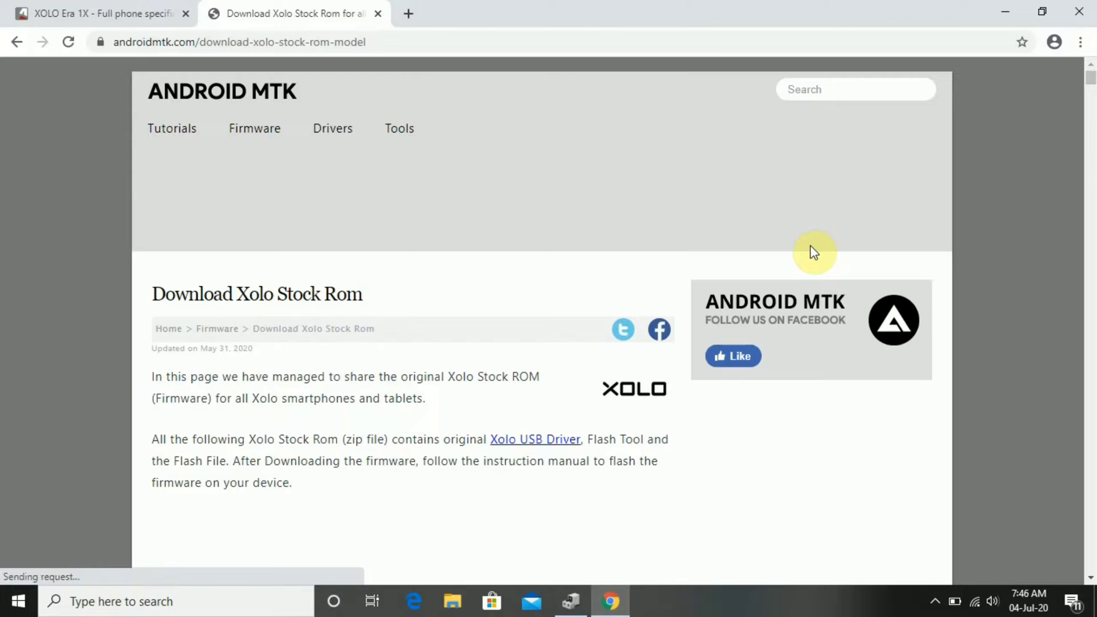
pyautogui.hotkey('ctrl', 'f')
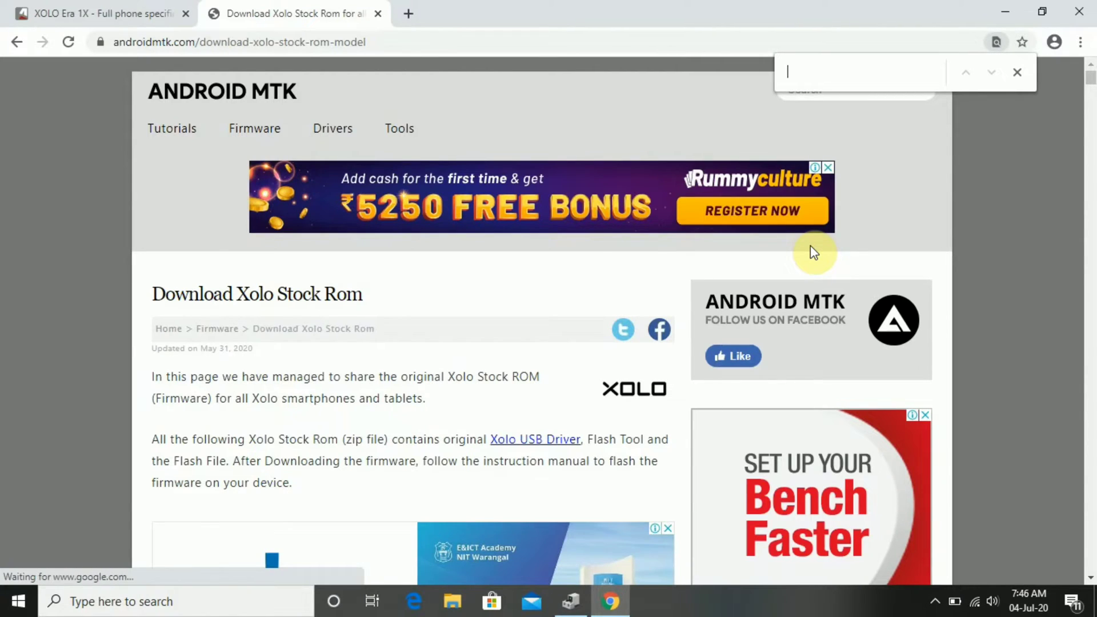
pyautogui.write('eax')
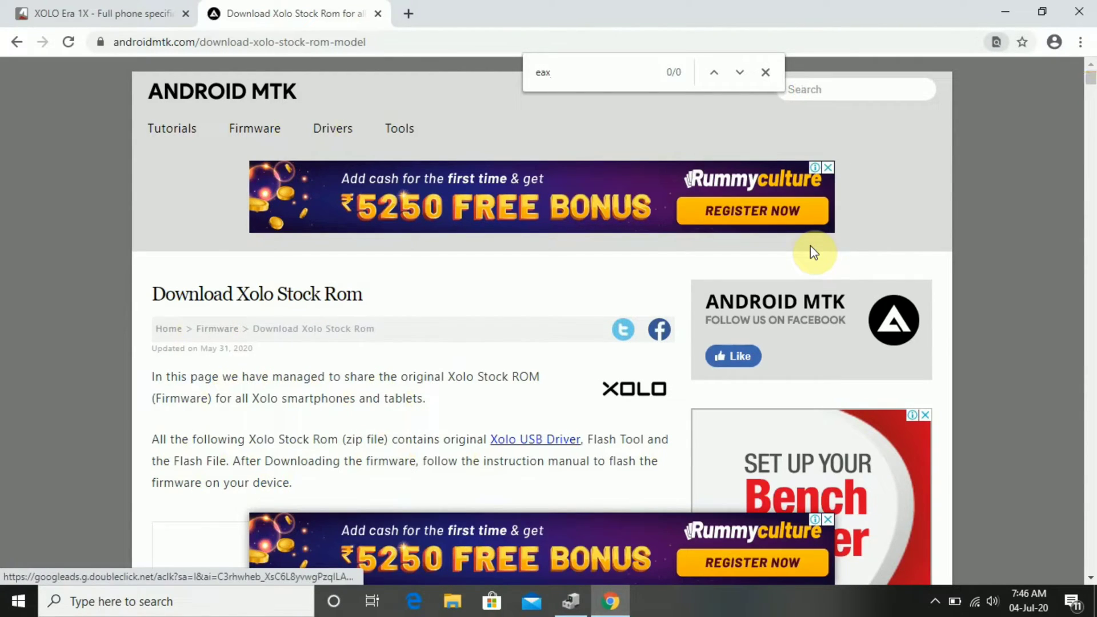
pyautogui.press('BackSpace')
pyautogui.press('BackSpace')
pyautogui.write('ra')
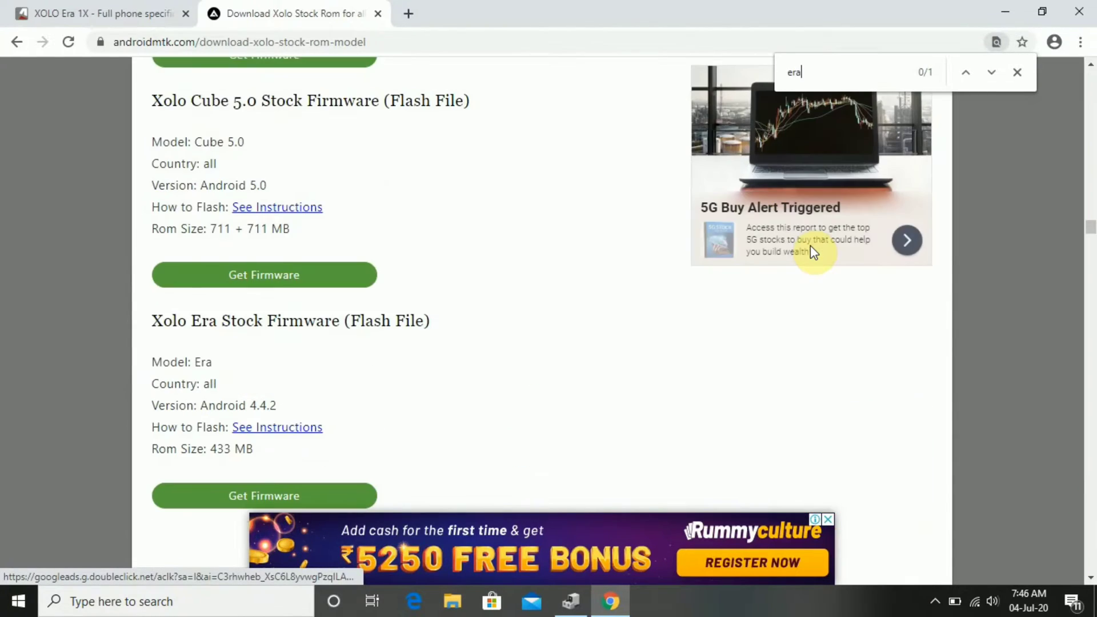
pyautogui.write(' 1x')
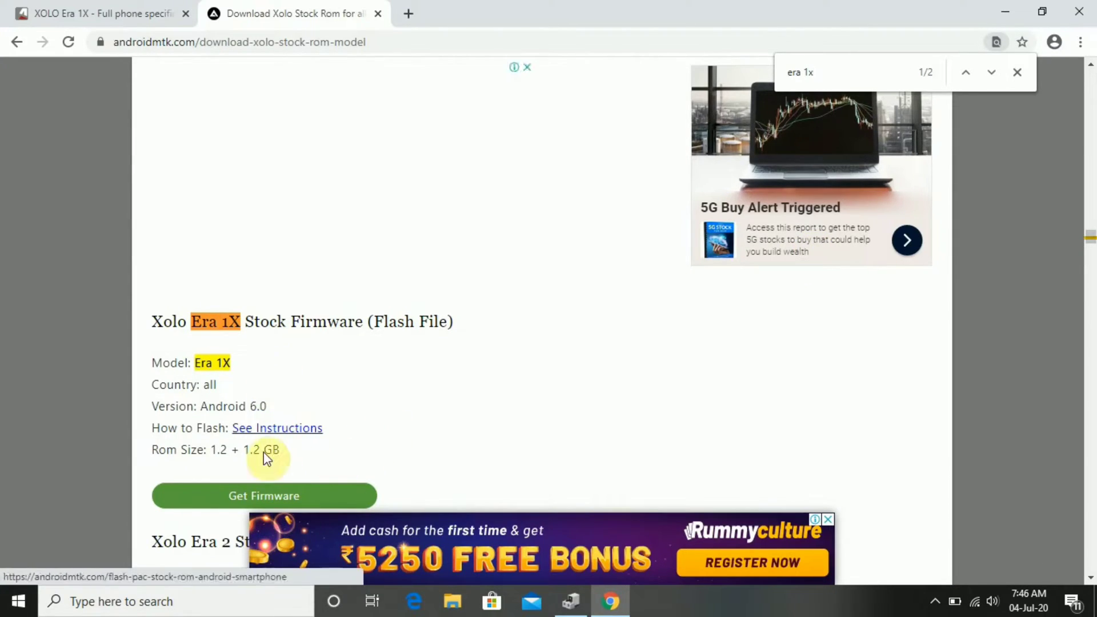
pyautogui.click(267, 496)
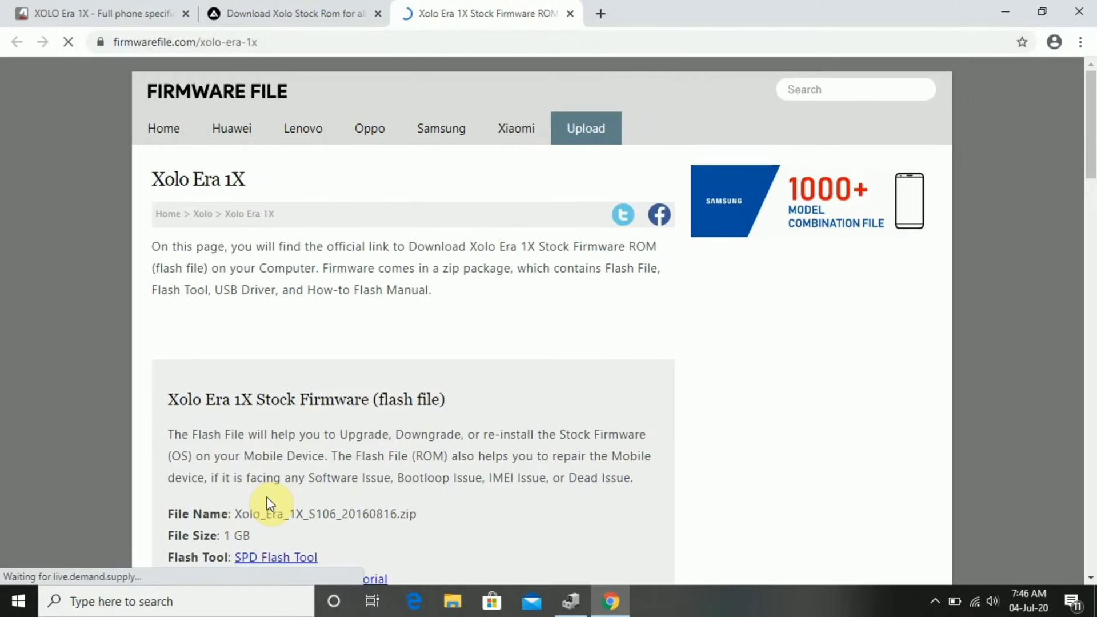
# Review the Xolo Era 1X firmware versions and open the download link for Xolo_Era_1X_S111_20170505_SPD.zip
pyautogui.moveTo(1093, 121); pyautogui.dragTo(1093, 212)
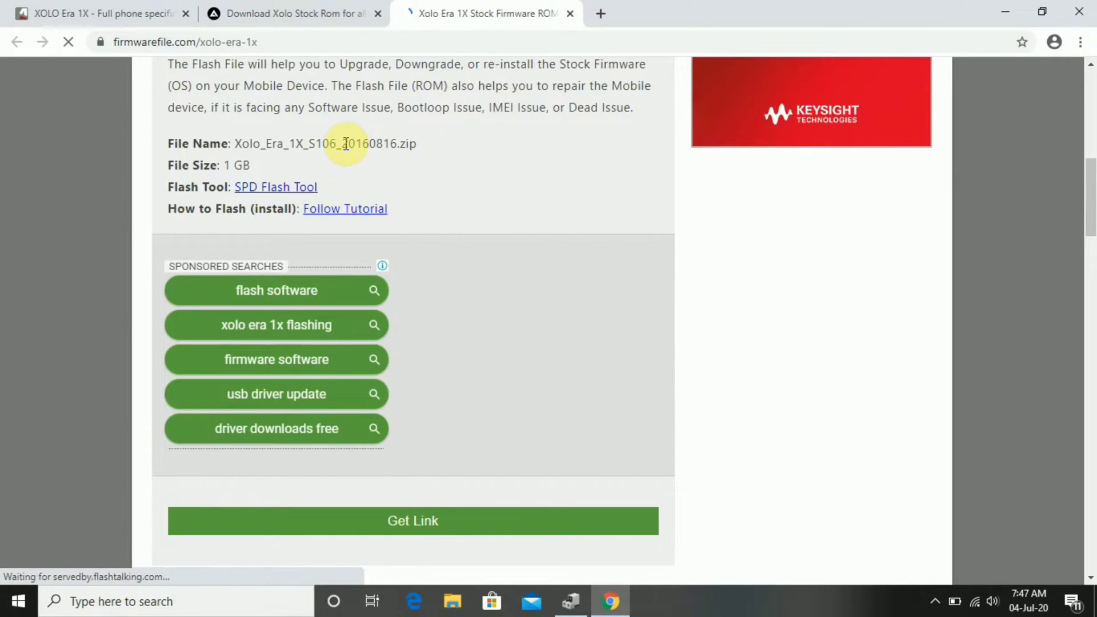
pyautogui.moveTo(1091, 197); pyautogui.dragTo(1092, 268)
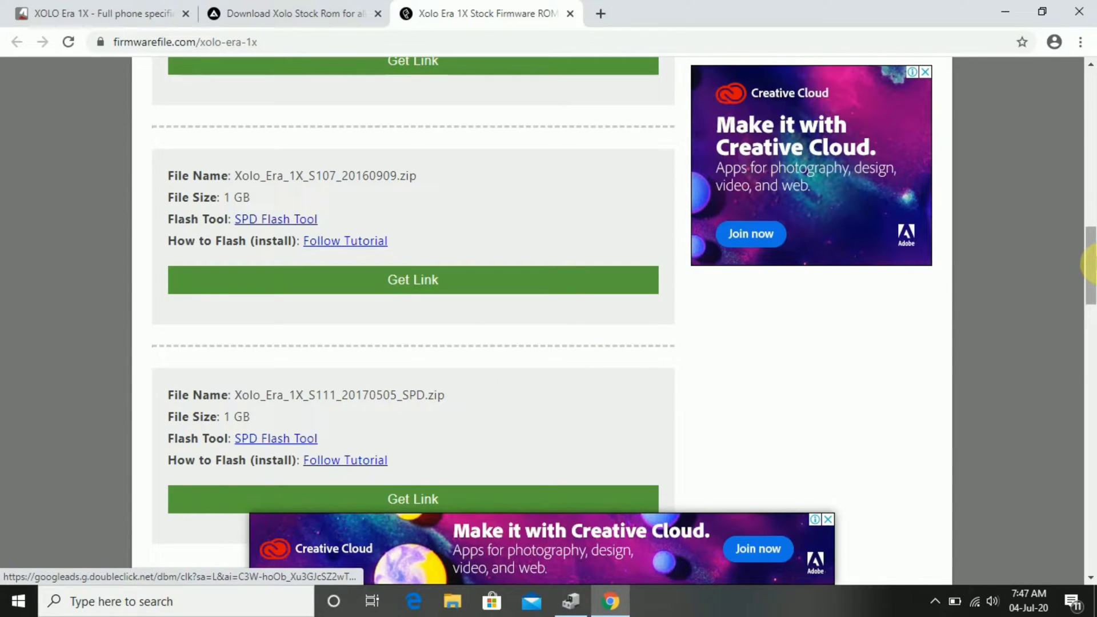
pyautogui.scroll(-2, 1090, 264)
pyautogui.scroll(4, 1091, 263)
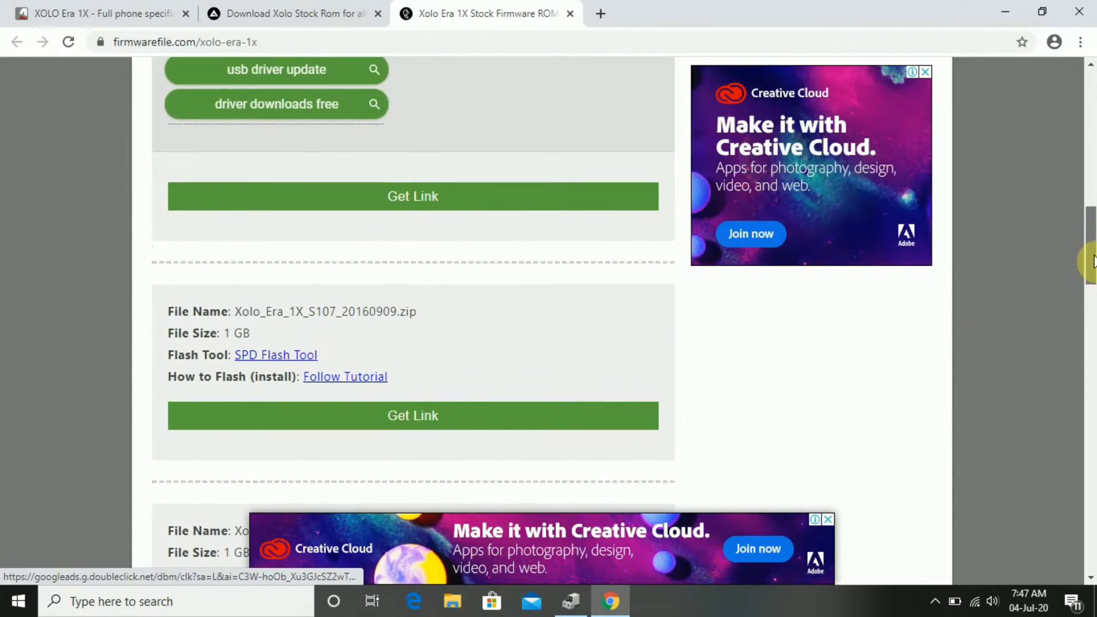
pyautogui.scroll(-3, 1092, 274)
pyautogui.click(540, 423)
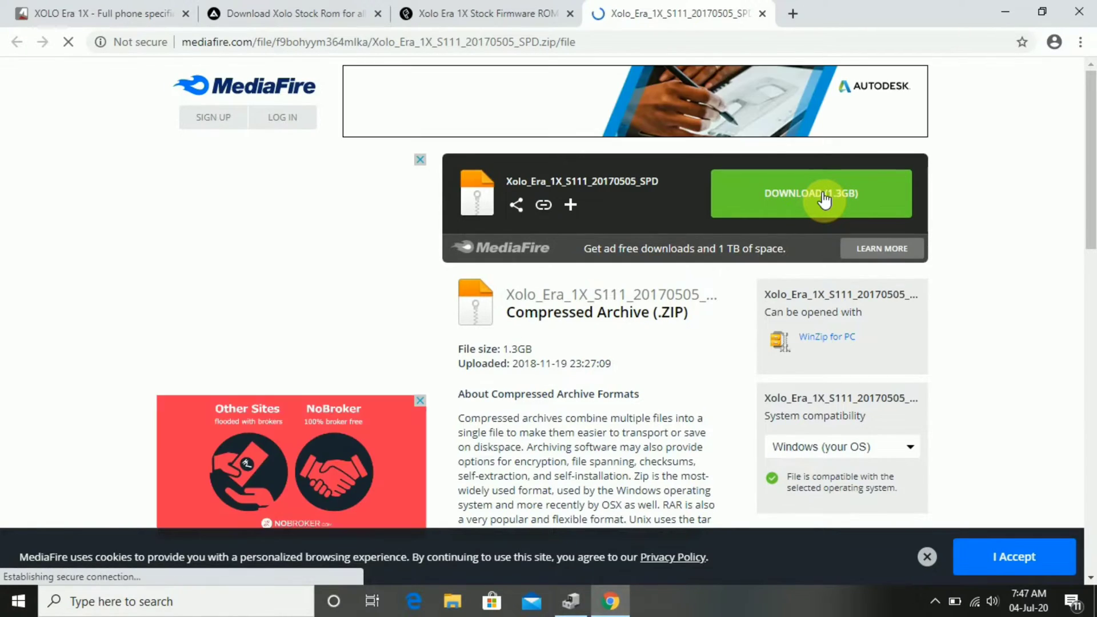
# Switch to the desktop and extract the Xolo_Era_1X_S111_20170505_SPD archive into a folder of the same name
pyautogui.click(1007, 7)
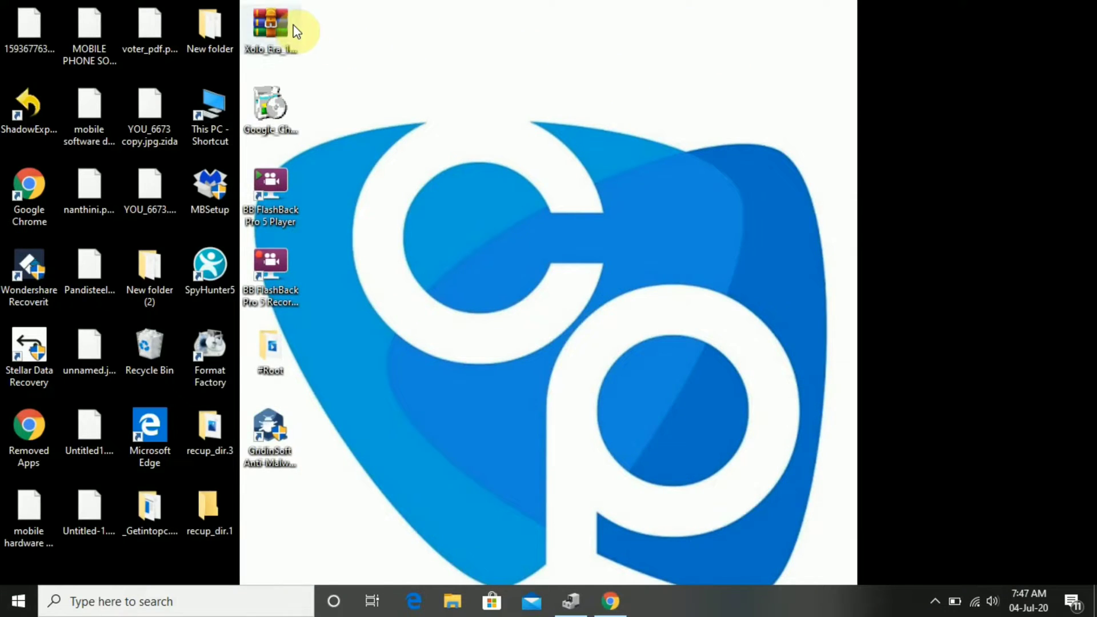
pyautogui.click(283, 25)
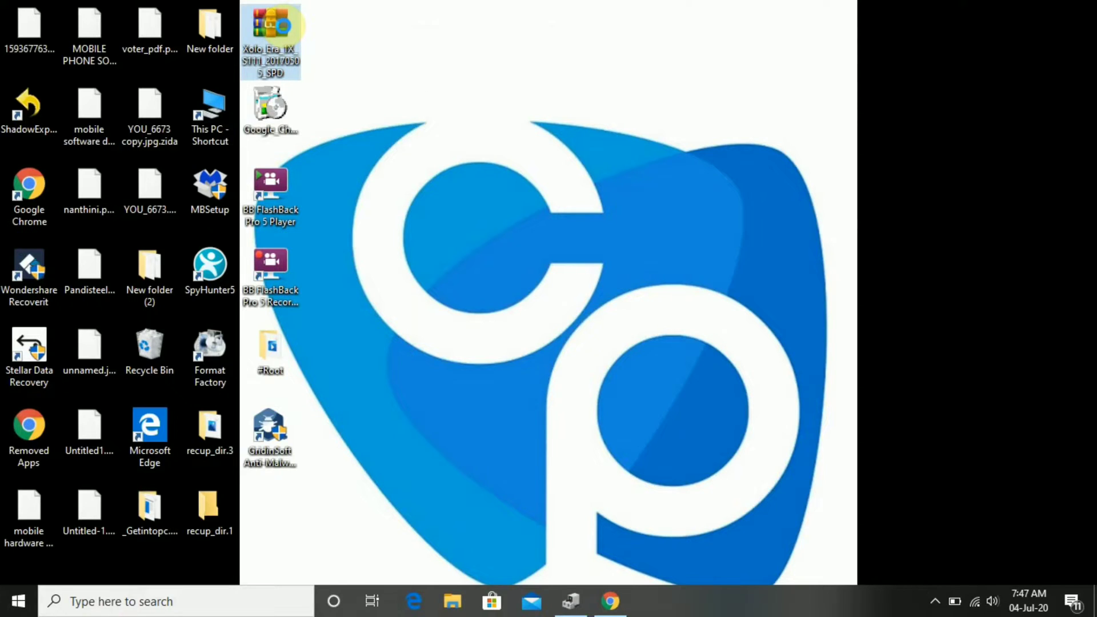
pyautogui.rightClick(284, 26)
pyautogui.click(328, 95)
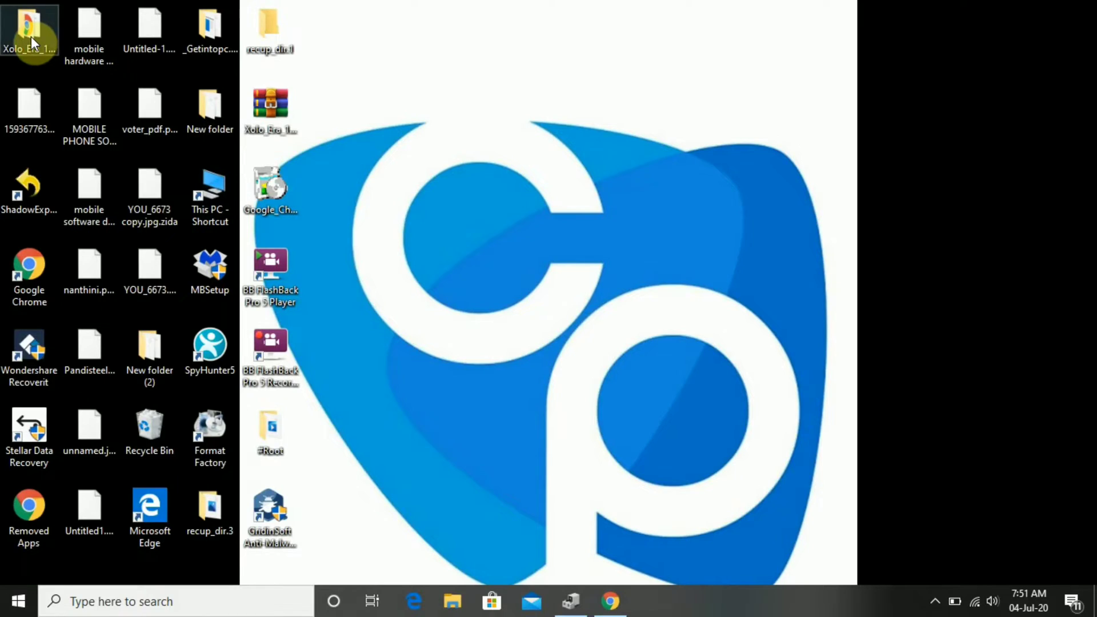
# Move the extracted Xolo_Era_1X_S111_20170505_SPD folder beside its archive on the desktop and open it in a maximized window
pyautogui.moveTo(31, 36); pyautogui.dragTo(973, 84)
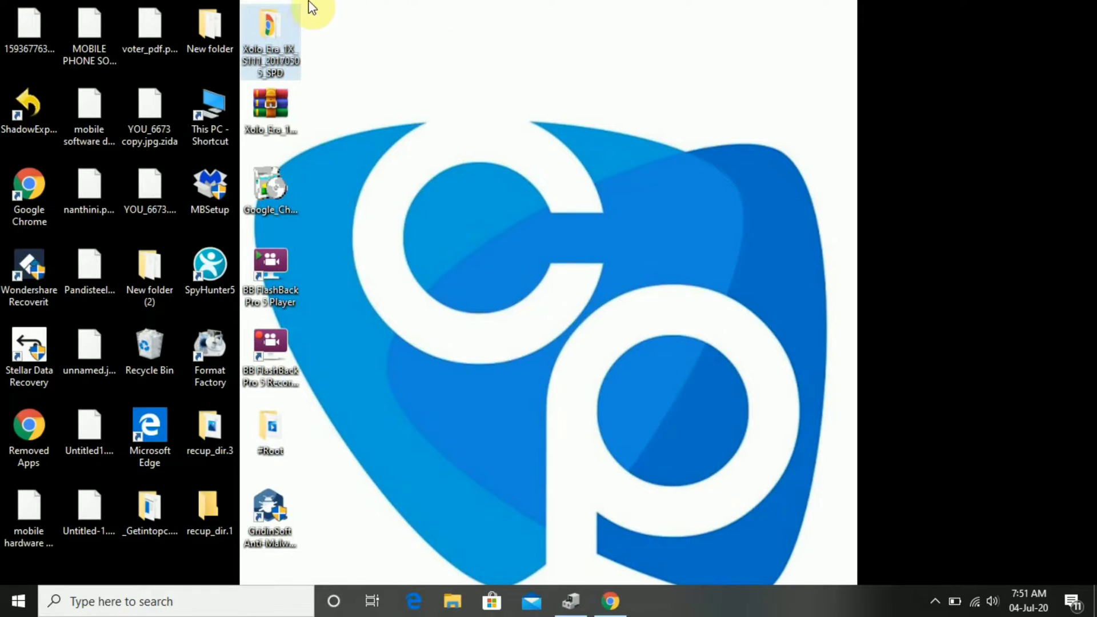
pyautogui.doubleClick(270, 29)
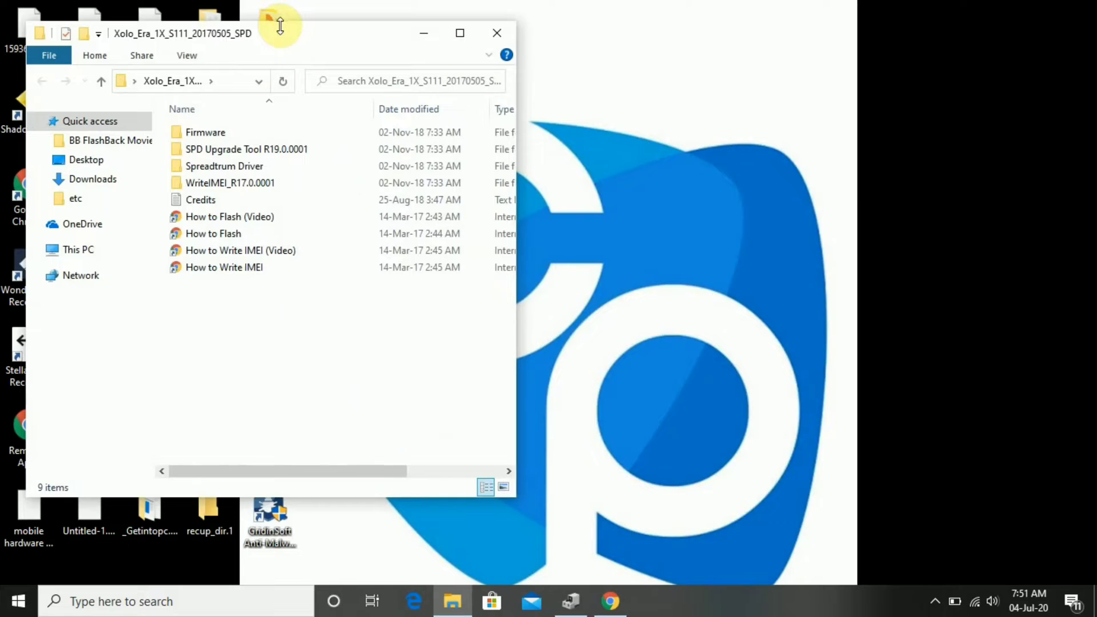
pyautogui.click(459, 33)
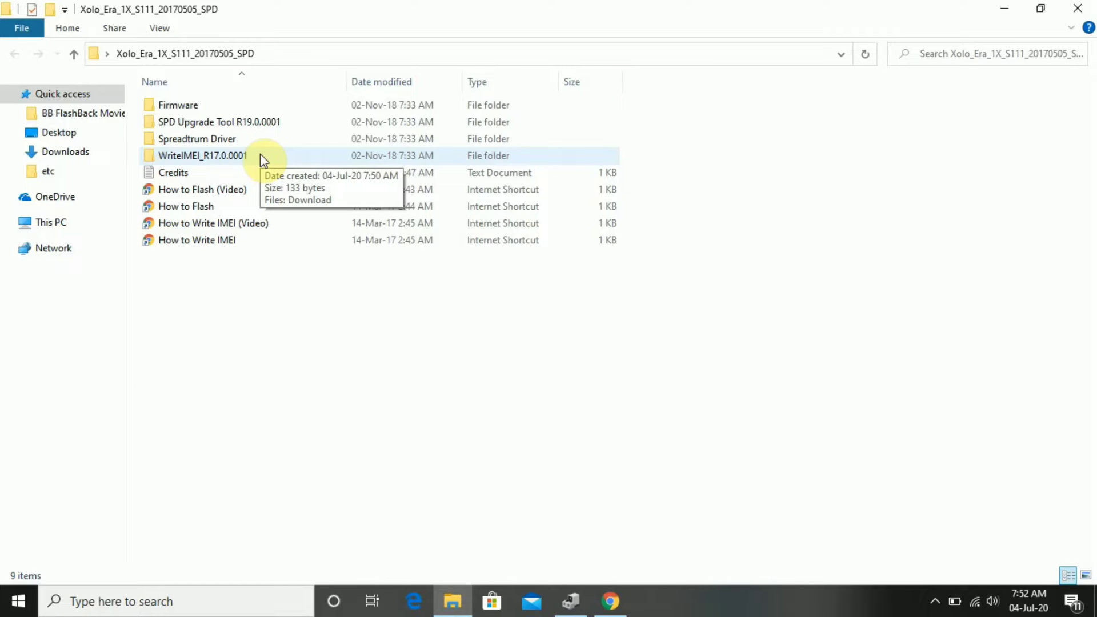
# Examine the contents of the Firmware and Spreadtrum Driver folders, returning to the main firmware folder after each
pyautogui.doubleClick(231, 112)
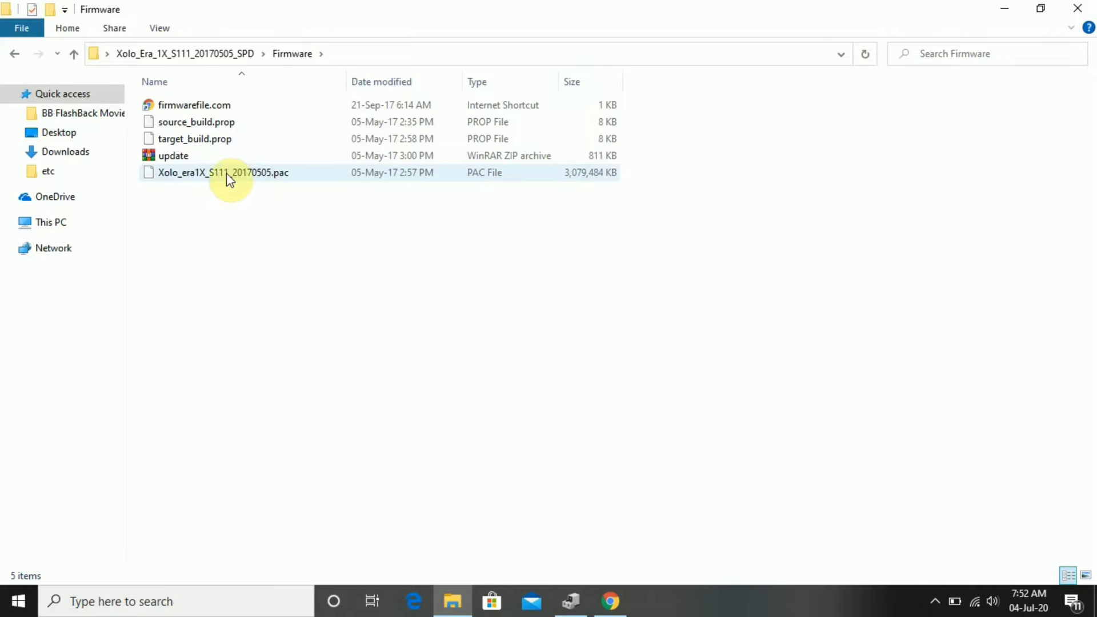
pyautogui.hotkey('alt', 'Left')
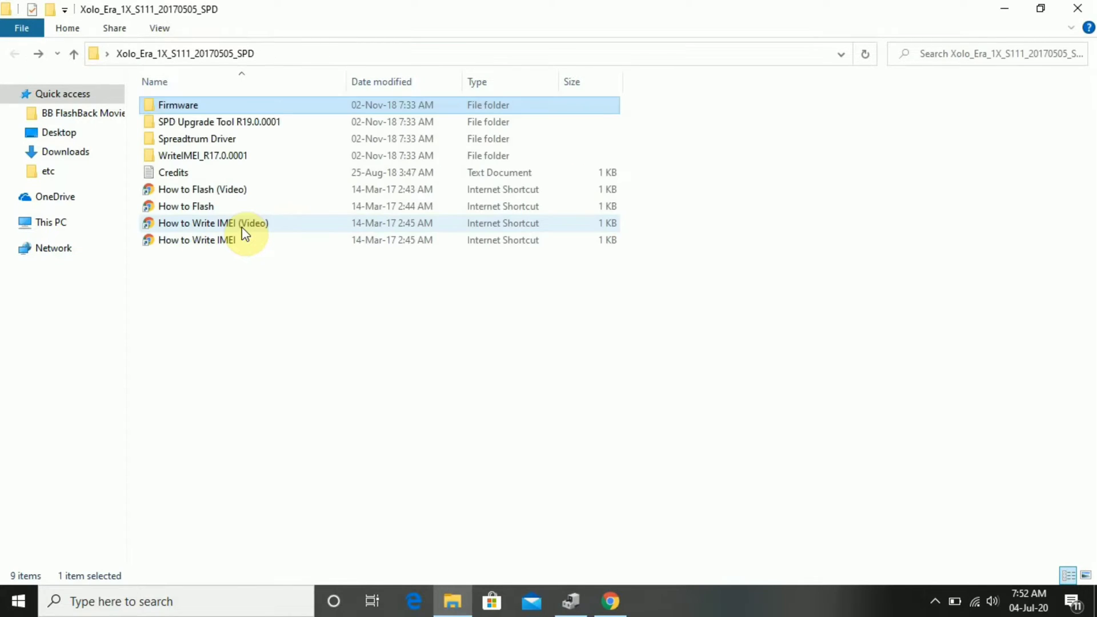
pyautogui.doubleClick(206, 138)
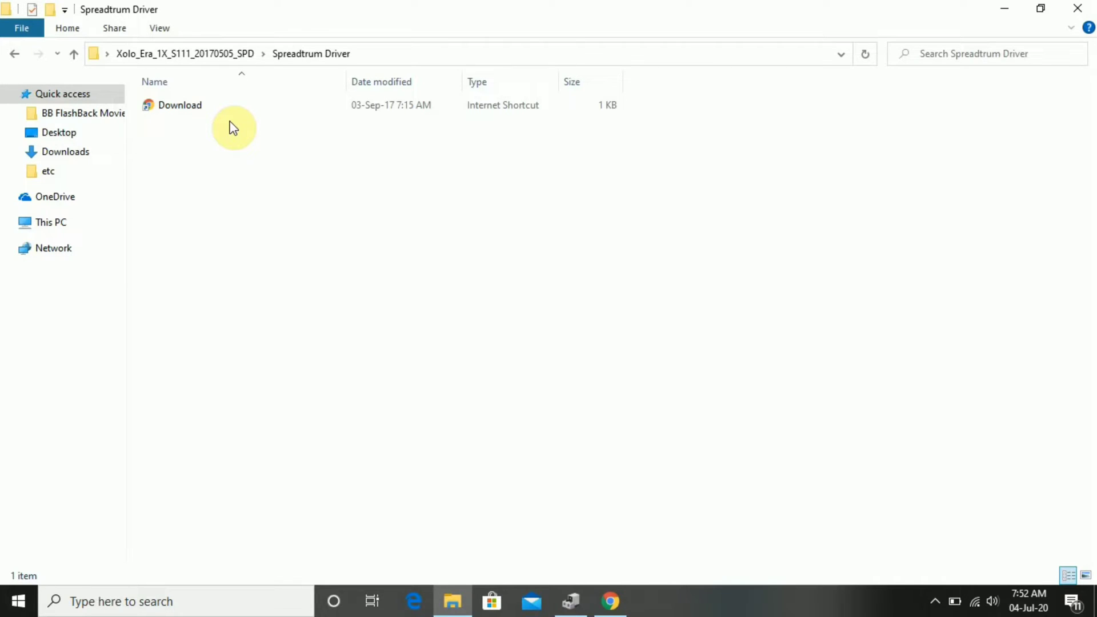
pyautogui.hotkey('alt', 'Left')
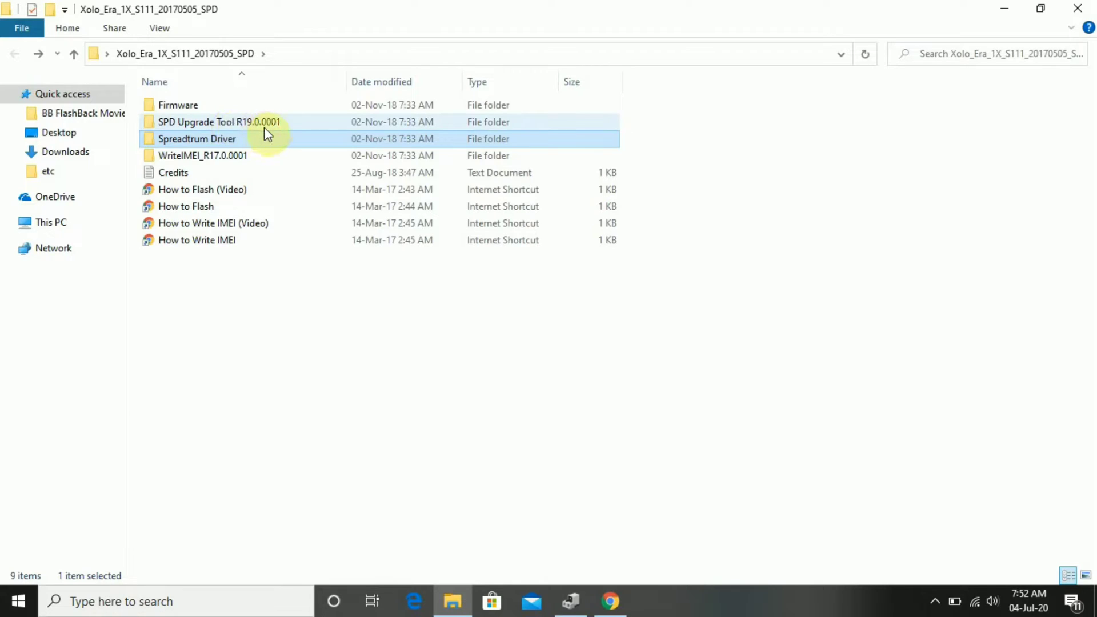
# Download SPD_Upgrade_Tool_R19.0.0001.zip through the SPD Upgrade Tool R19.0.0001 folder's link and show the file in its download folder
pyautogui.doubleClick(226, 122)
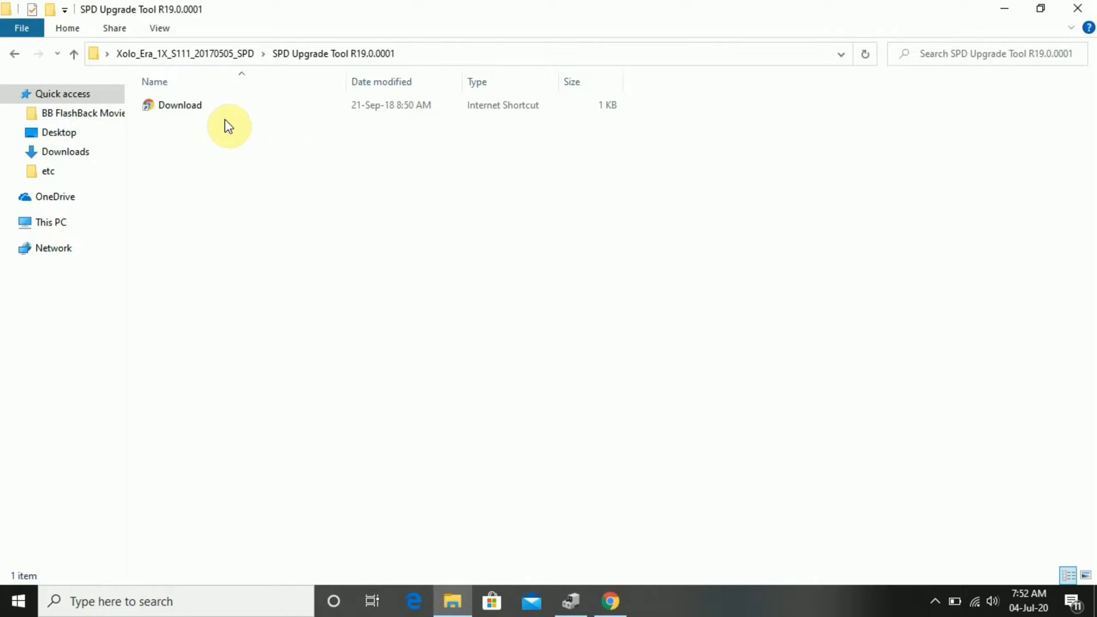
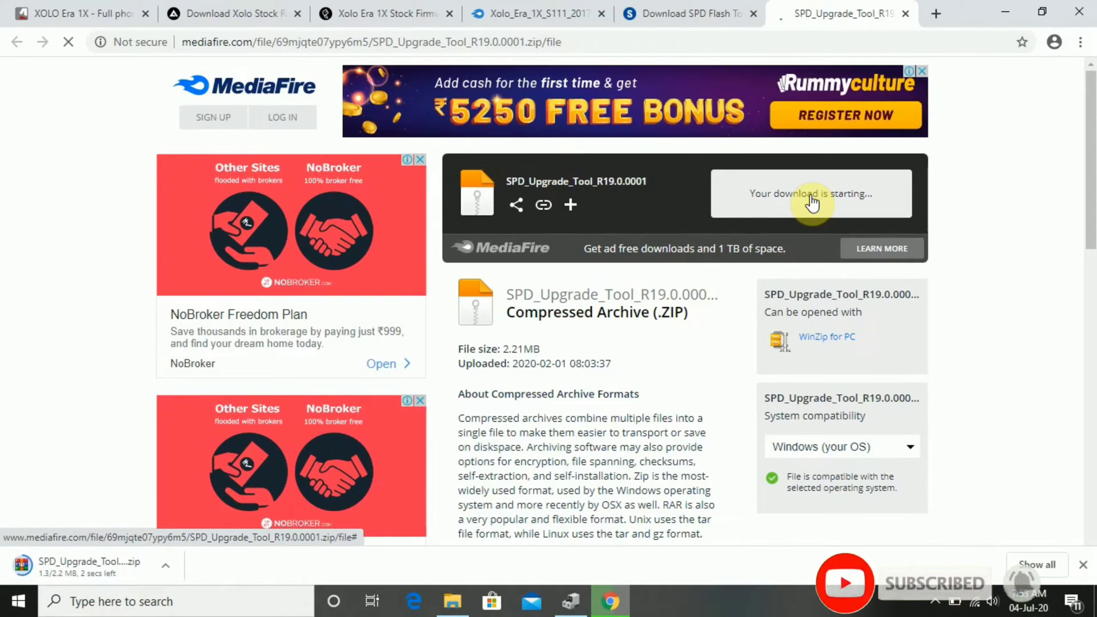
pyautogui.click(165, 566)
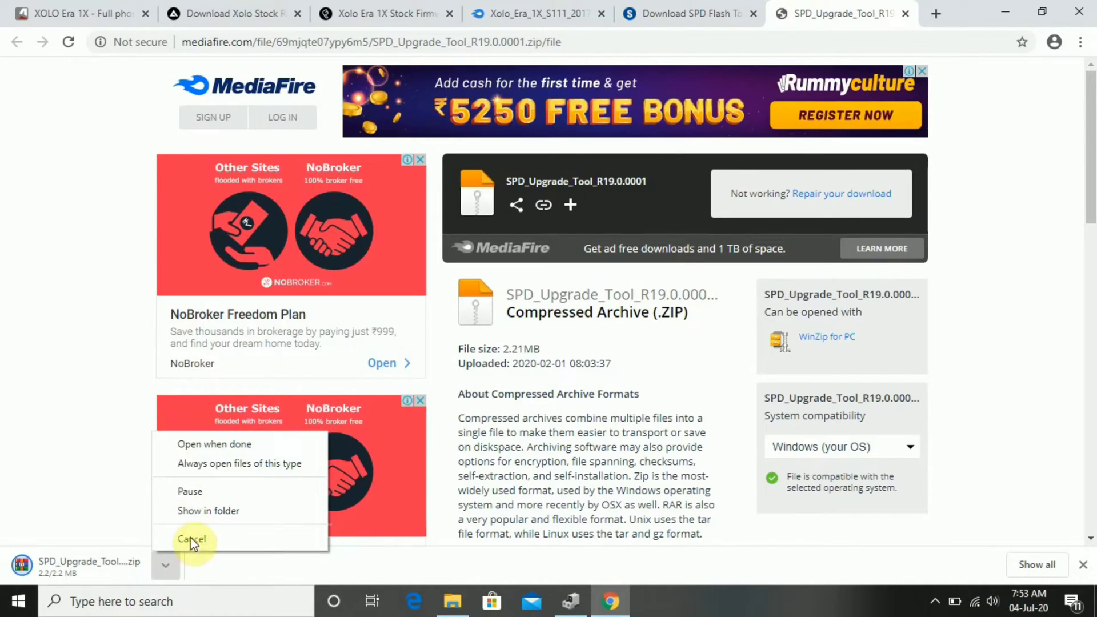
pyautogui.click(191, 512)
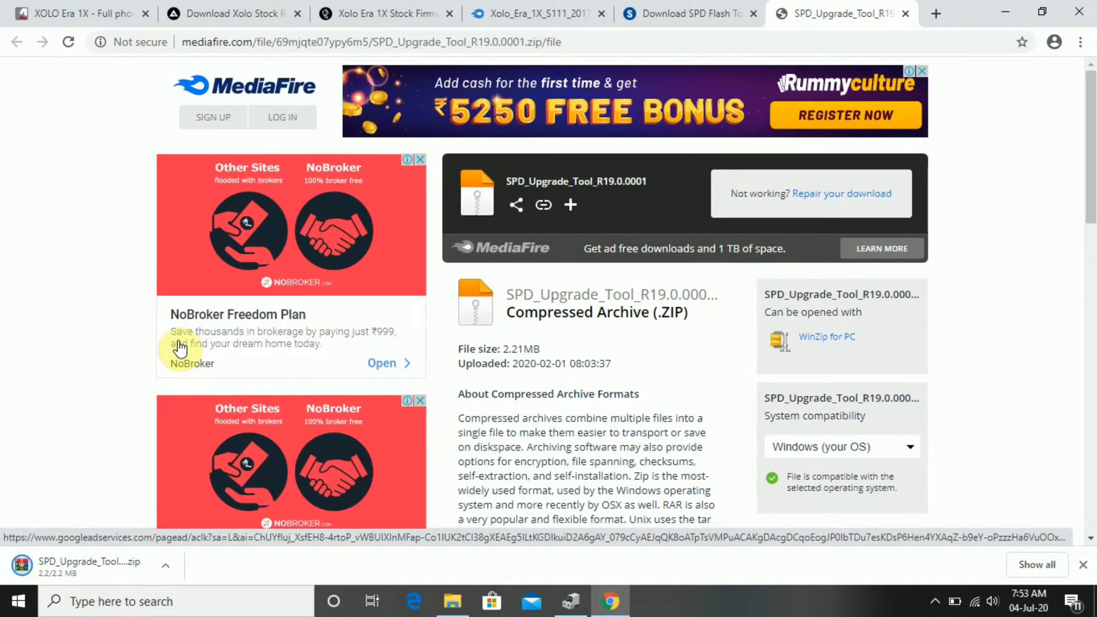
pyautogui.click(162, 564)
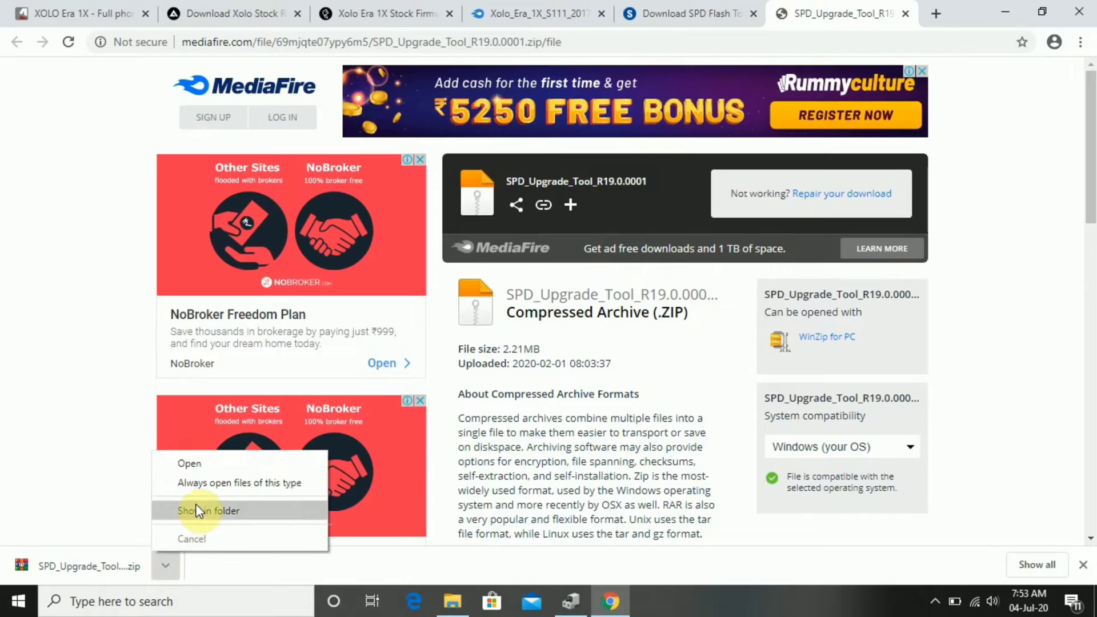
pyautogui.click(200, 517)
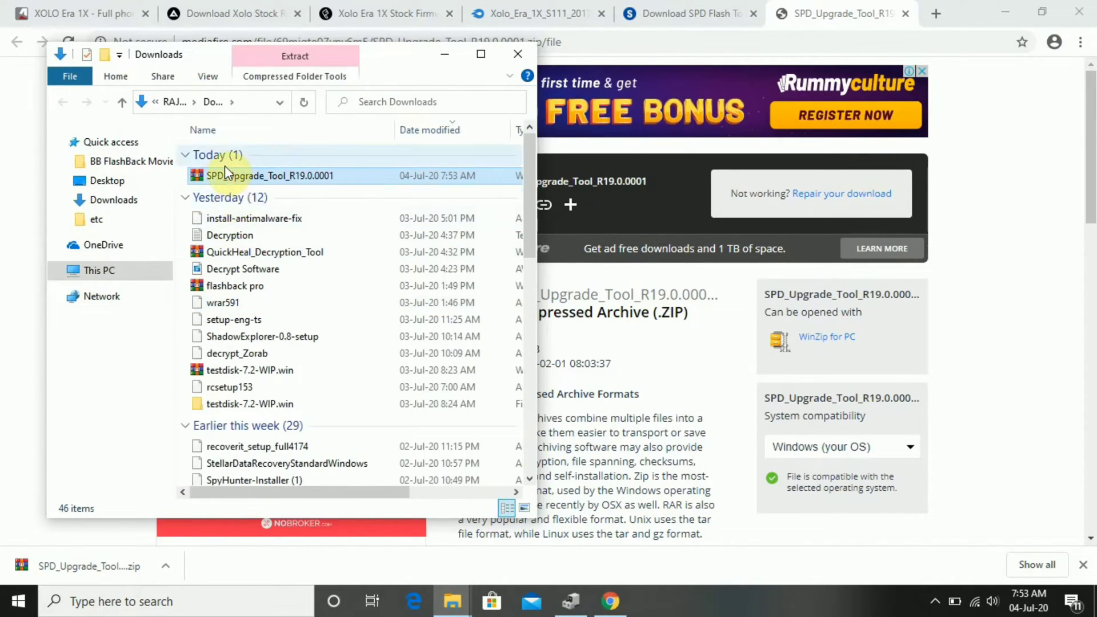
# Move the SPD_Upgrade_Tool_R19.0.0001 archive to the desktop and clear the open folder and browser windows off it
pyautogui.moveTo(225, 167); pyautogui.dragTo(135, 188)
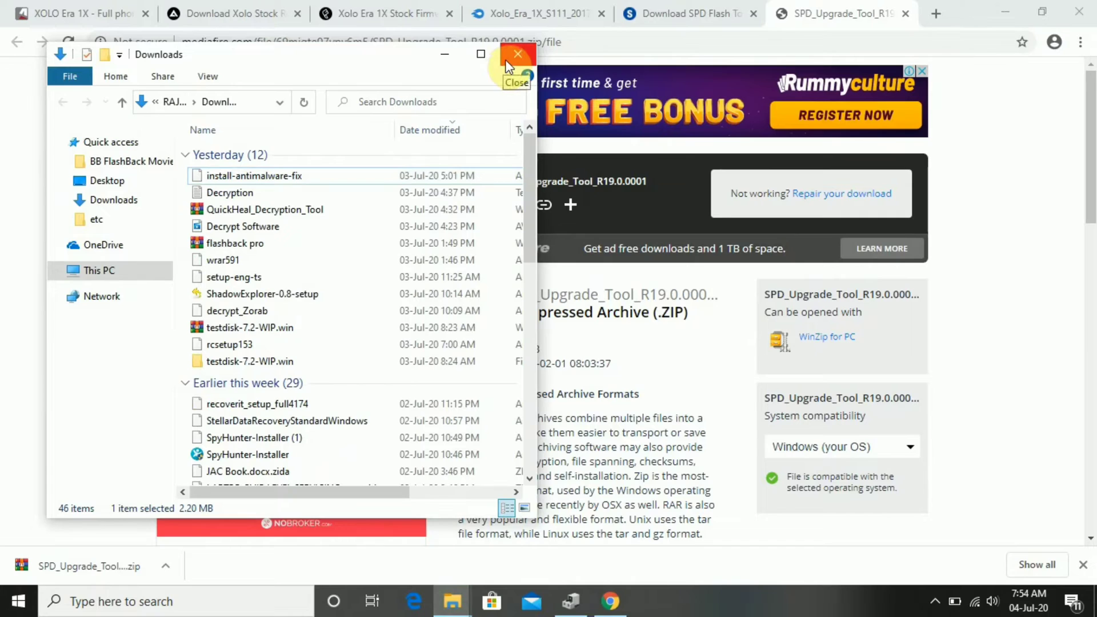
pyautogui.click(507, 58)
pyautogui.click(1015, 6)
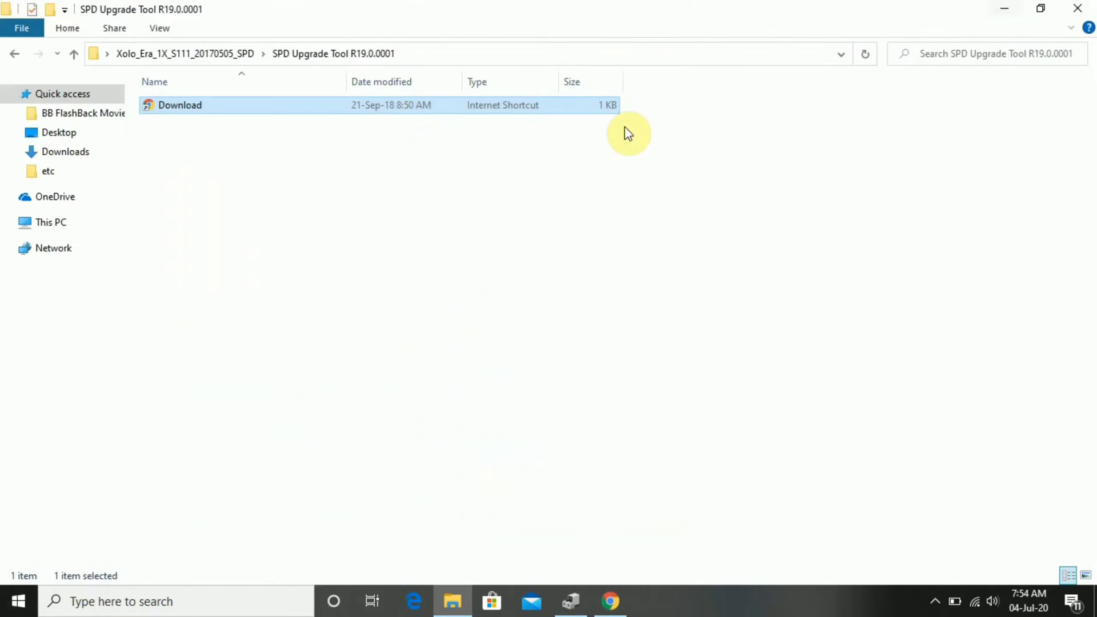
pyautogui.click(1077, 8)
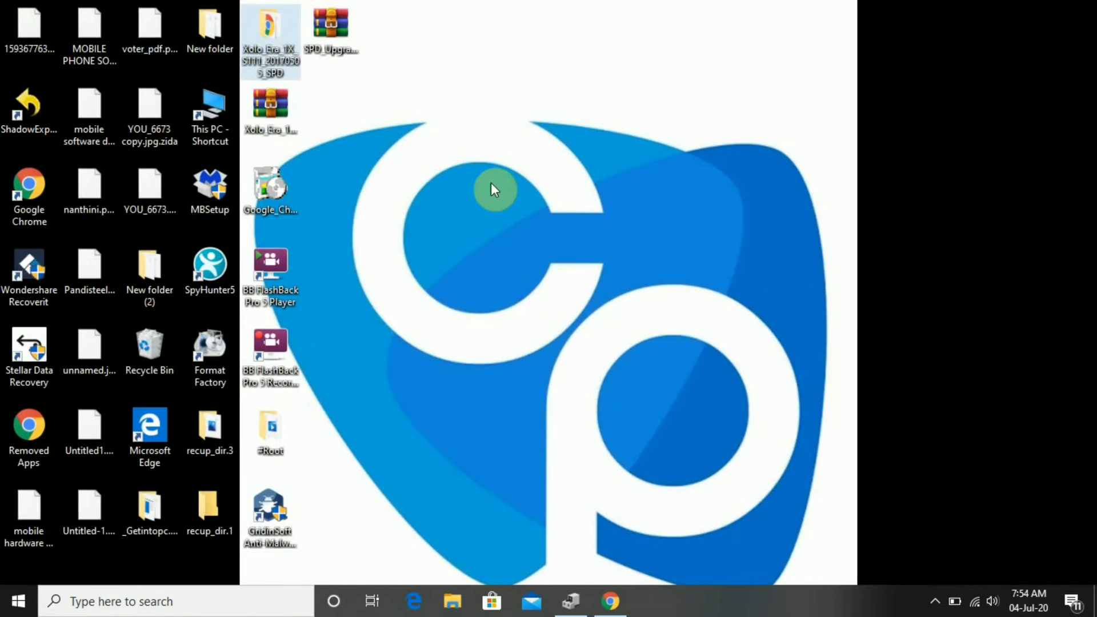
# Extract the SPD_Upgrade_Tool_R19.0.0001 archive directly onto the desktop and open the extracted folder
pyautogui.rightClick(338, 42)
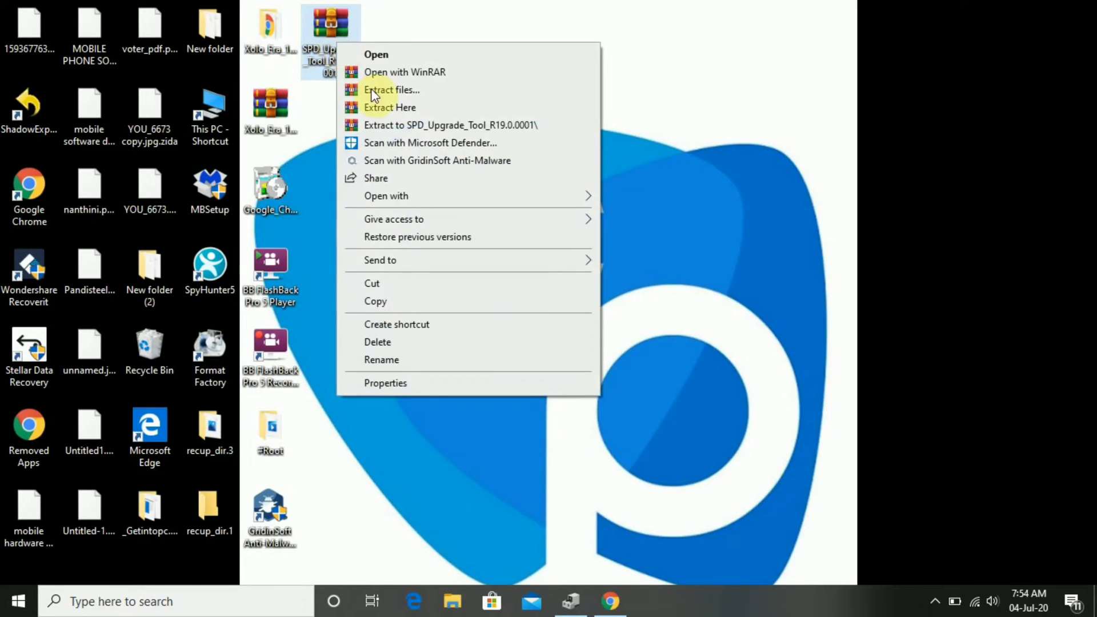
pyautogui.click(395, 107)
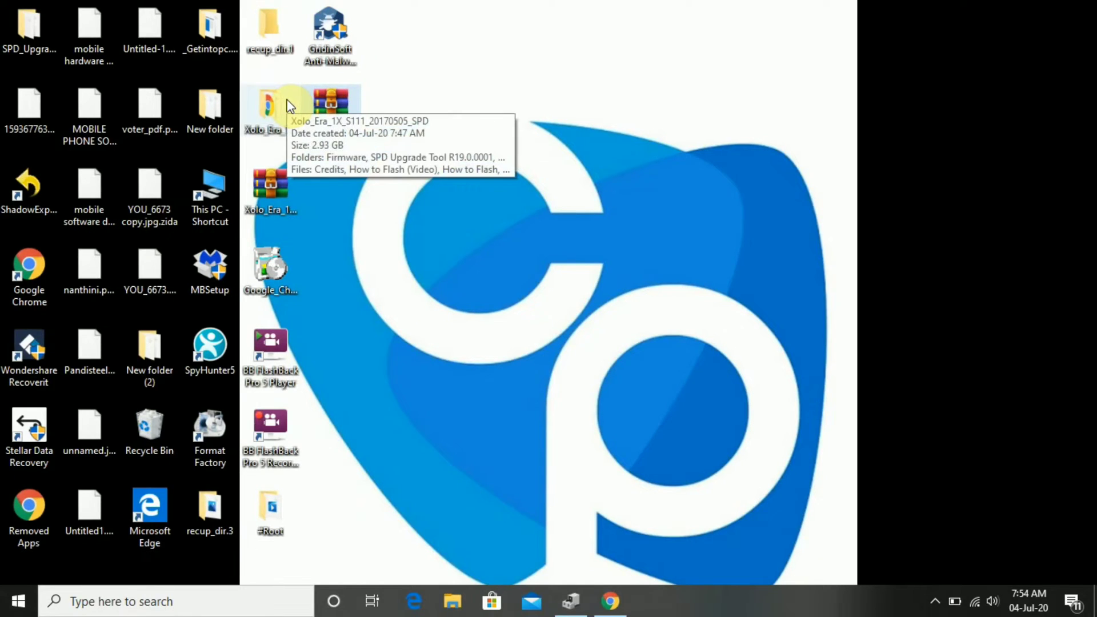
pyautogui.click(27, 17)
pyautogui.doubleClick(27, 18)
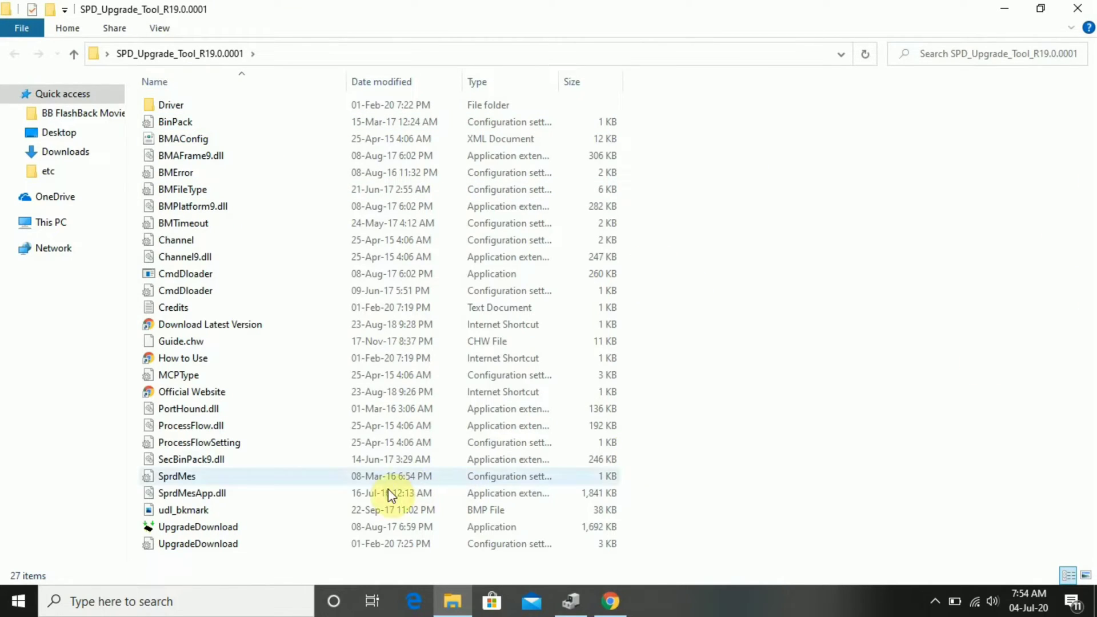
pyautogui.moveTo(297, 533)
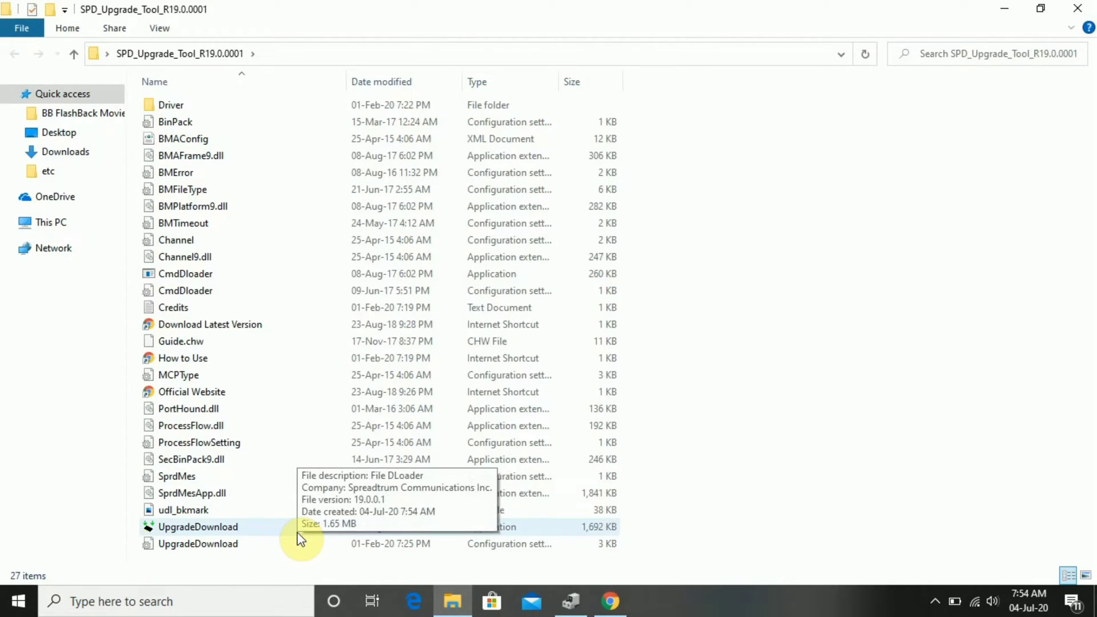
pyautogui.doubleClick(298, 532)
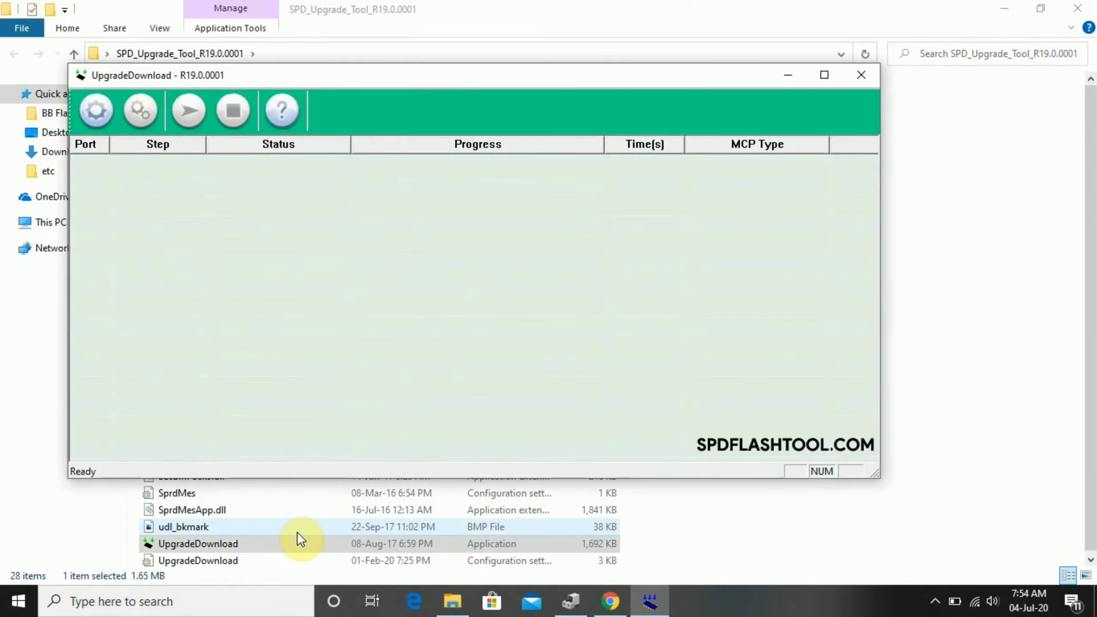
pyautogui.click(861, 74)
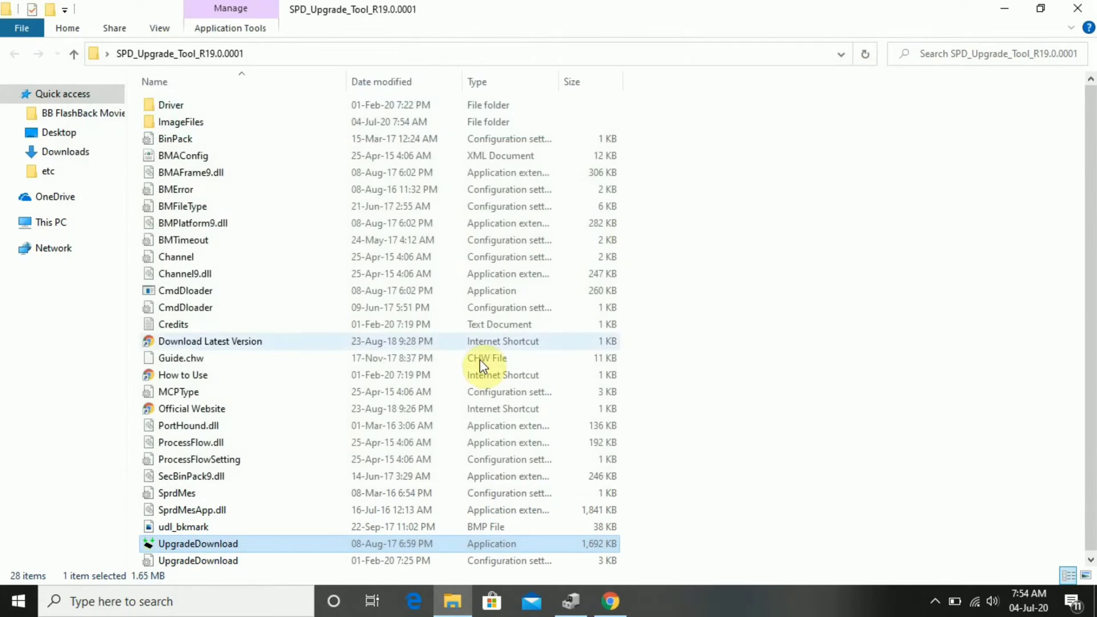
# Run the UpgradeDownload application as administrator, minimize the folder behind it and reposition the tool's window on the desktop
pyautogui.rightClick(353, 546)
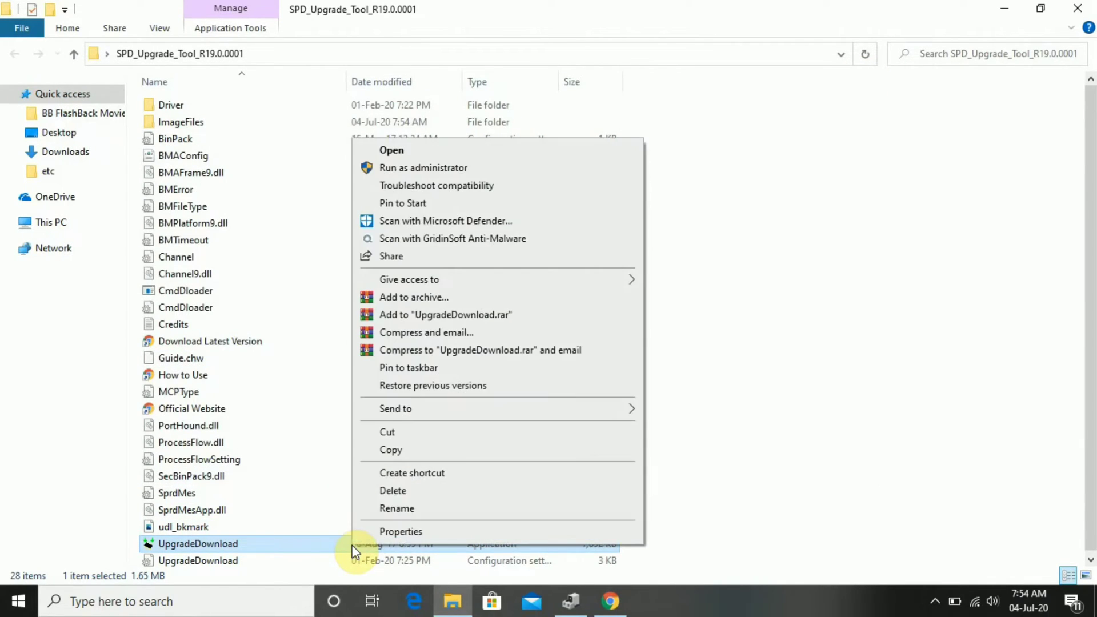
pyautogui.click(455, 172)
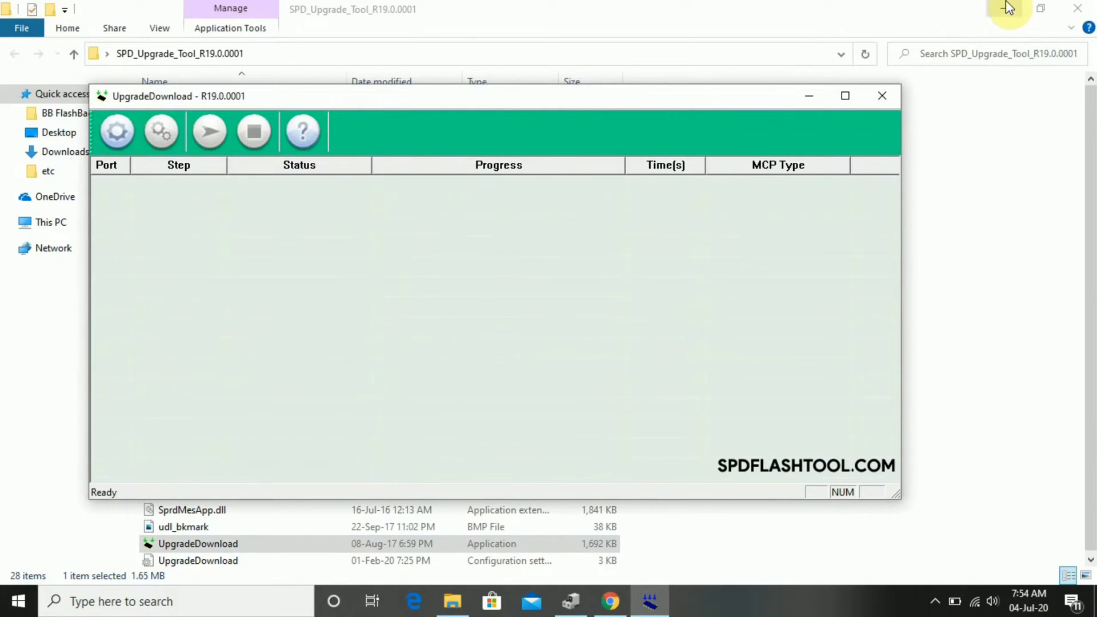
pyautogui.click(1008, 7)
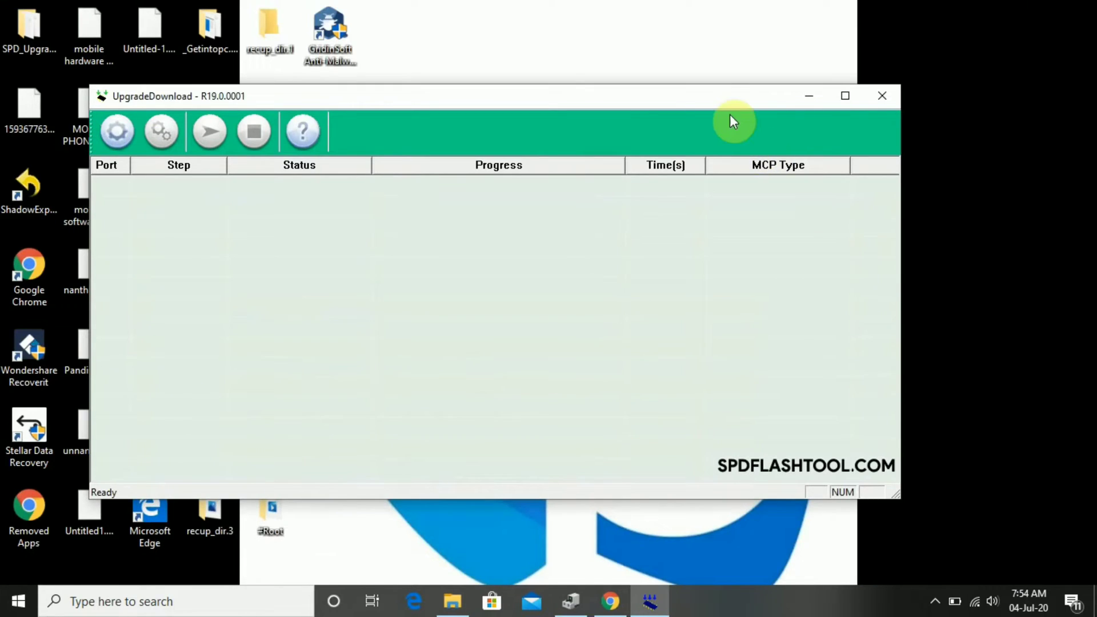
pyautogui.moveTo(711, 97); pyautogui.dragTo(848, 73)
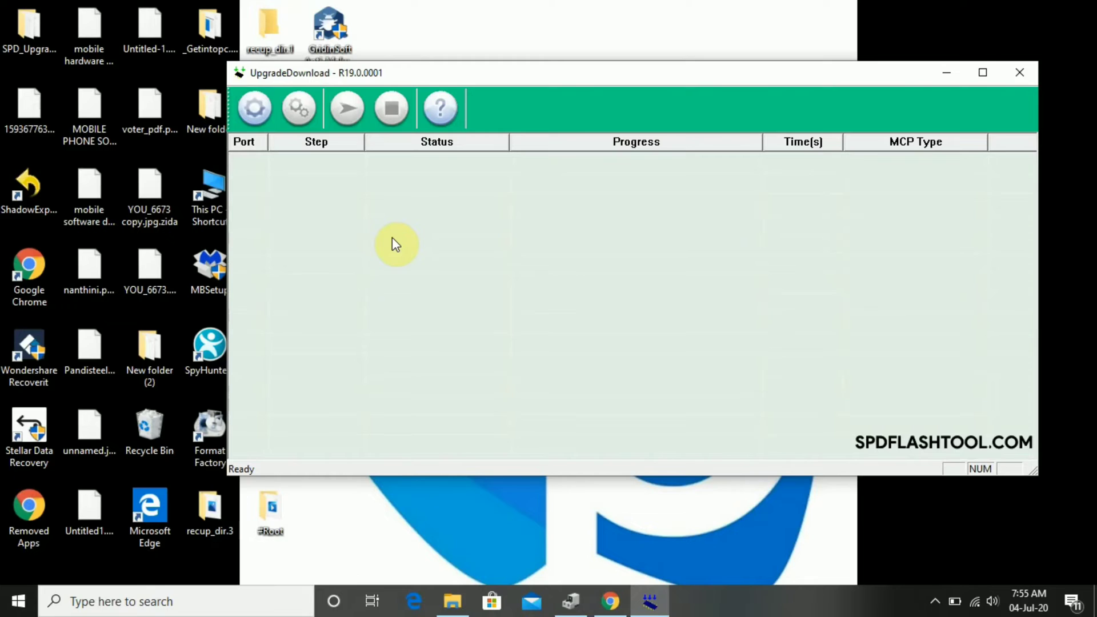
# Load the packet file Xolo_era1X_S111_20170505.pac from the Firmware folder inside Xolo_Era_1X_S111_20170505_SPD on the desktop
pyautogui.click(252, 108)
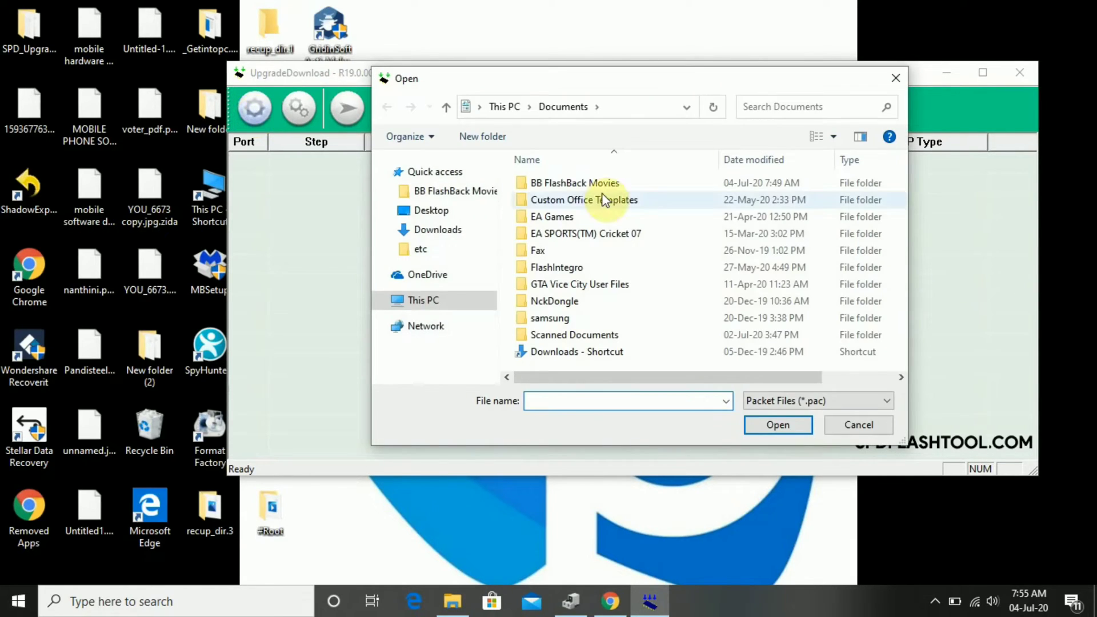
pyautogui.click(463, 215)
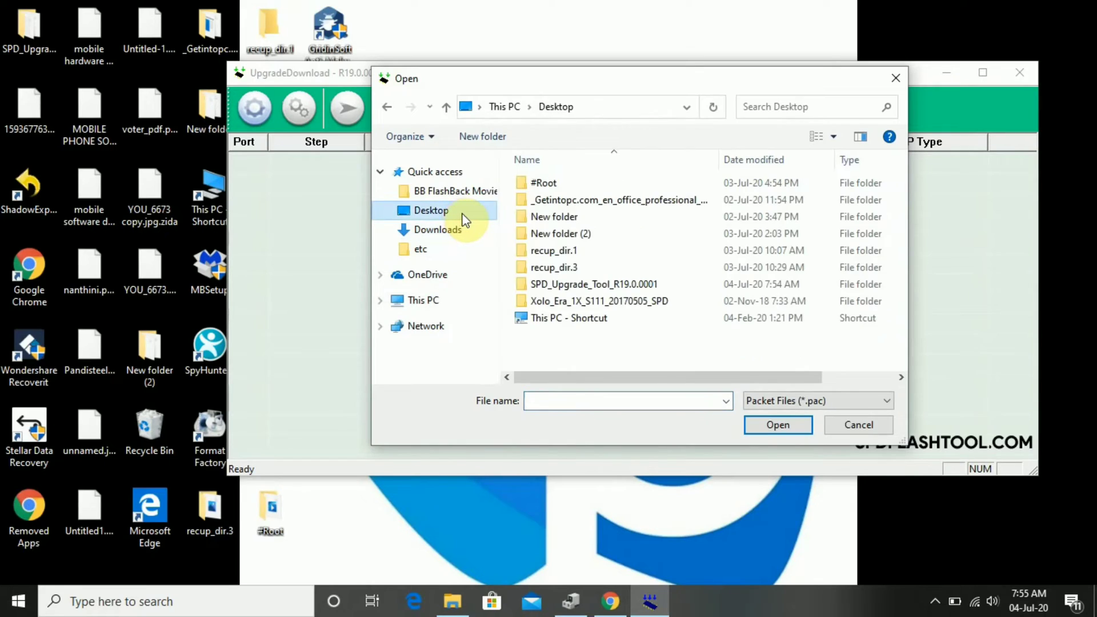
pyautogui.doubleClick(579, 296)
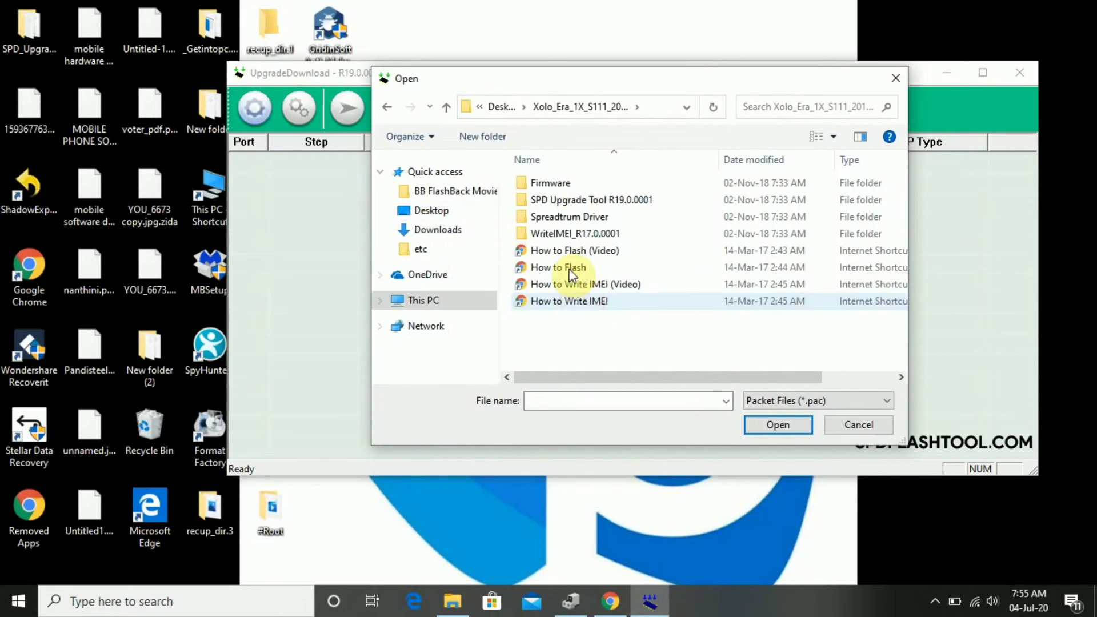
pyautogui.doubleClick(559, 185)
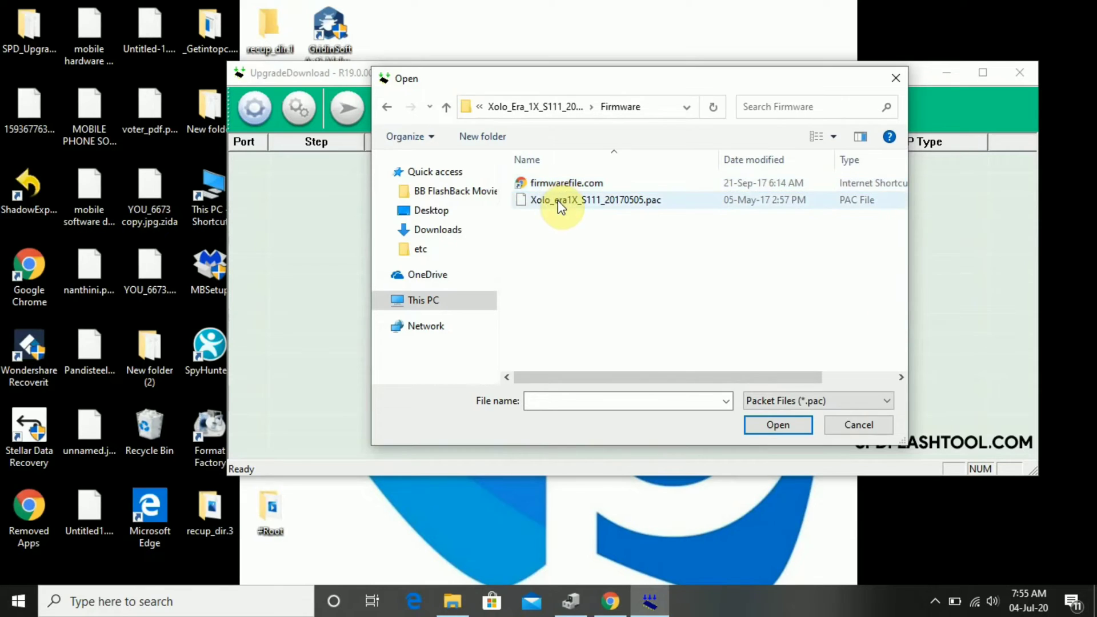
pyautogui.doubleClick(558, 201)
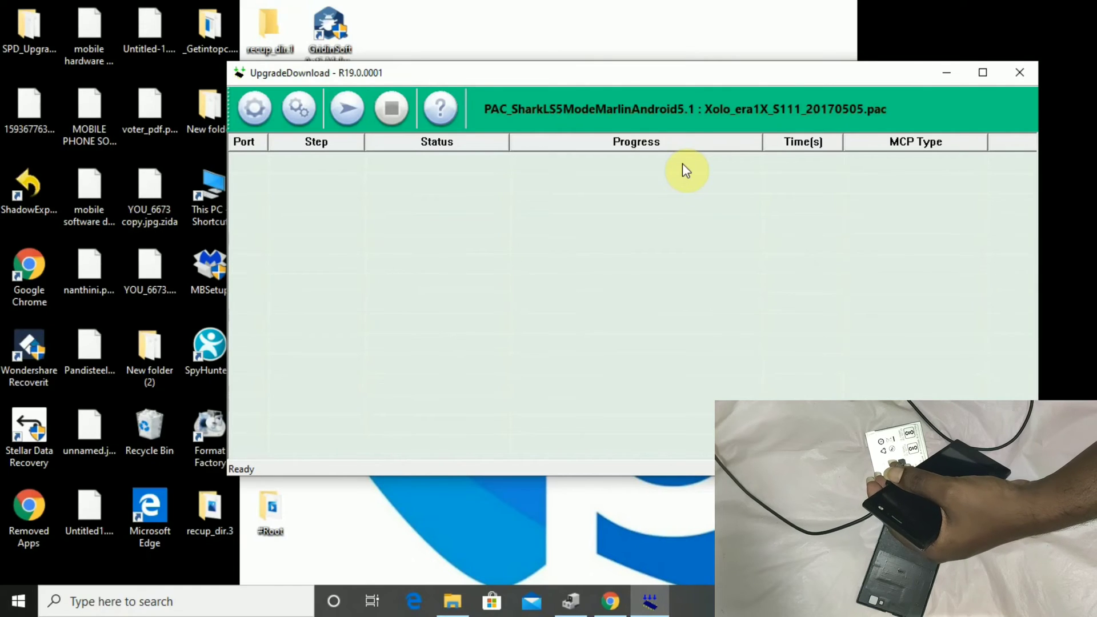
# Open This PC, view its system properties and bring up Device Manager
pyautogui.click(213, 192)
pyautogui.doubleClick(212, 195)
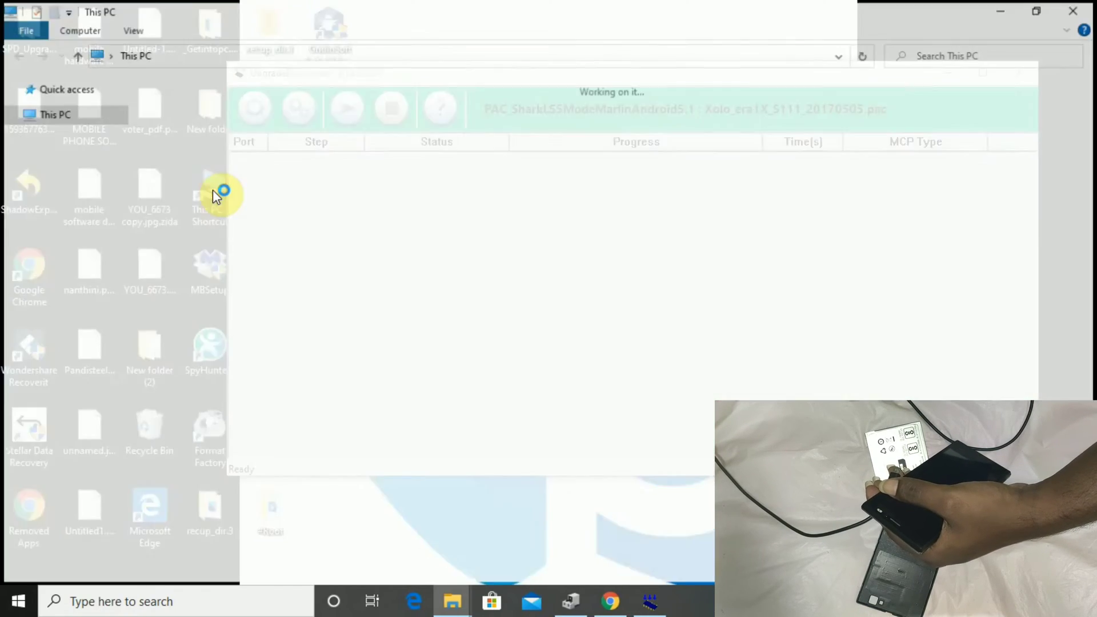
pyautogui.rightClick(436, 349)
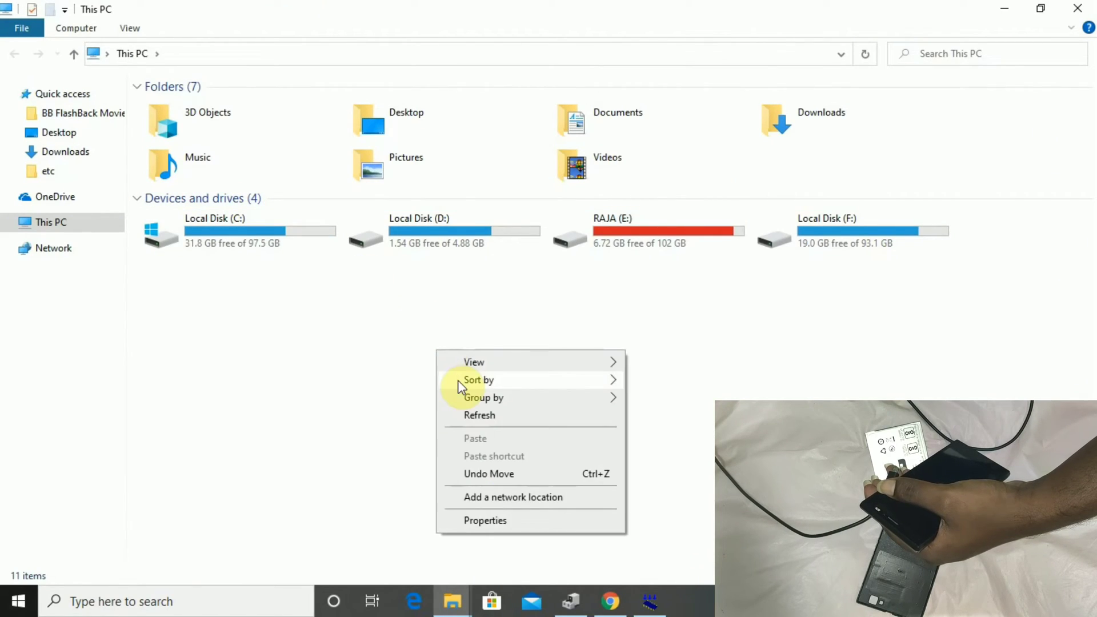
pyautogui.click(488, 520)
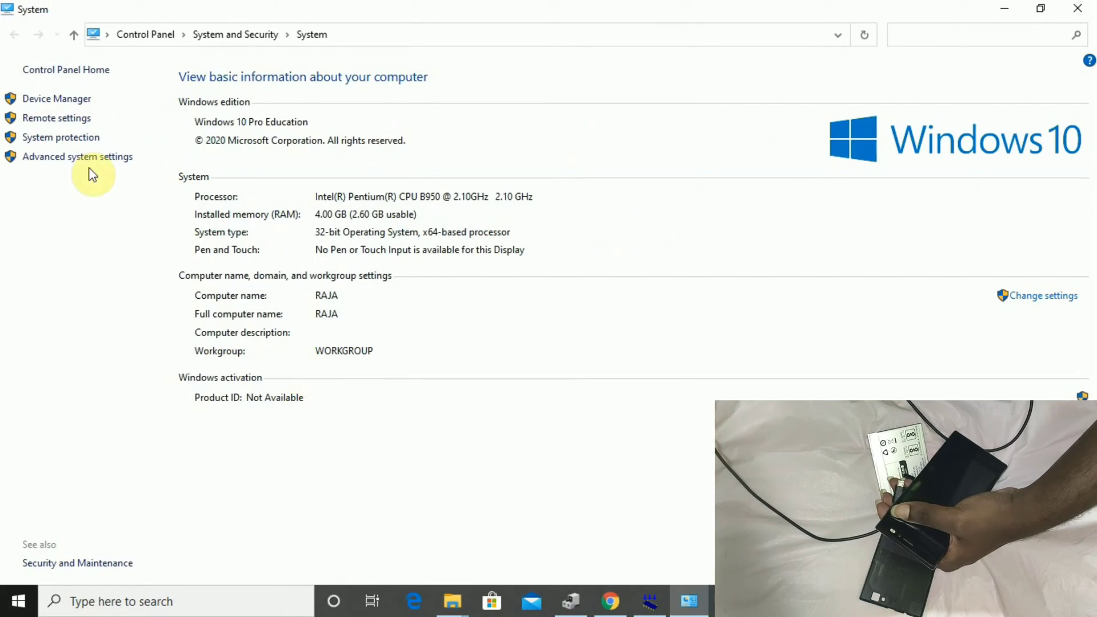
pyautogui.click(65, 102)
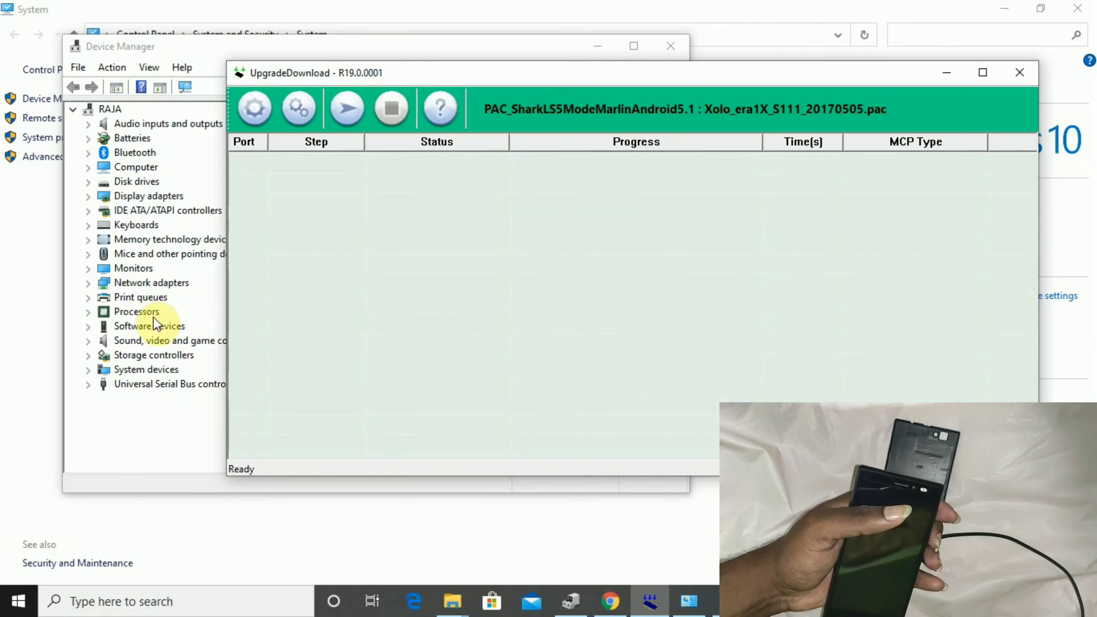
# Start downloading the loaded Xolo_era1X_S111_20170505.pac firmware to the phone in UpgradeDownload
pyautogui.click(344, 111)
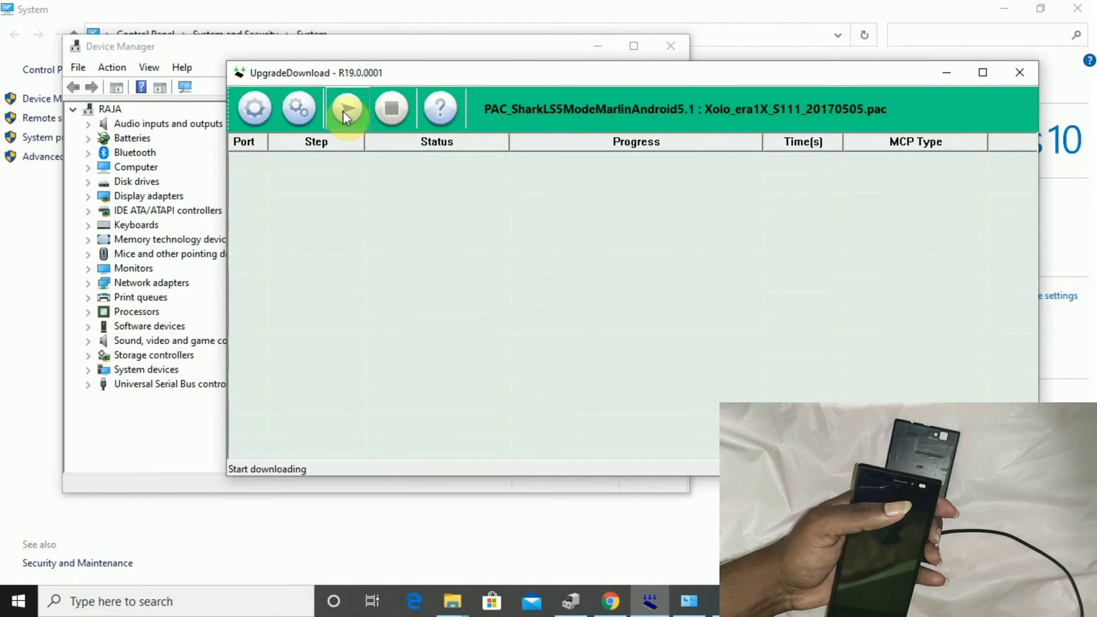